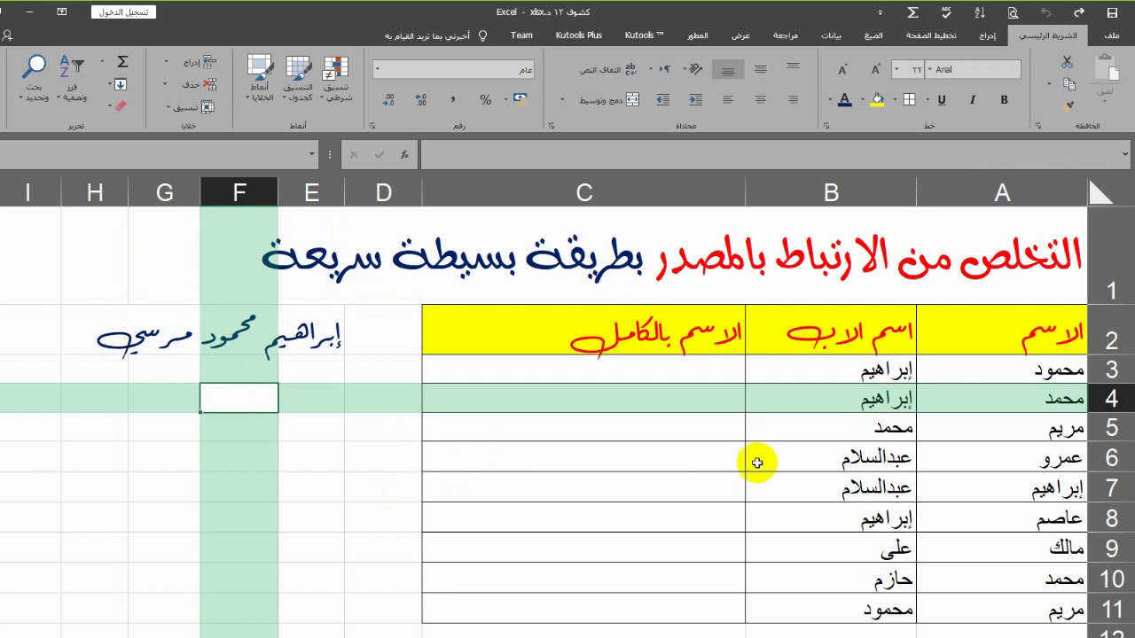
# Step: Examine the first names in A3:A11, the father names in B3:B11 and the empty full-name column C
pyautogui.moveTo(1021, 370); pyautogui.dragTo(1031, 610)
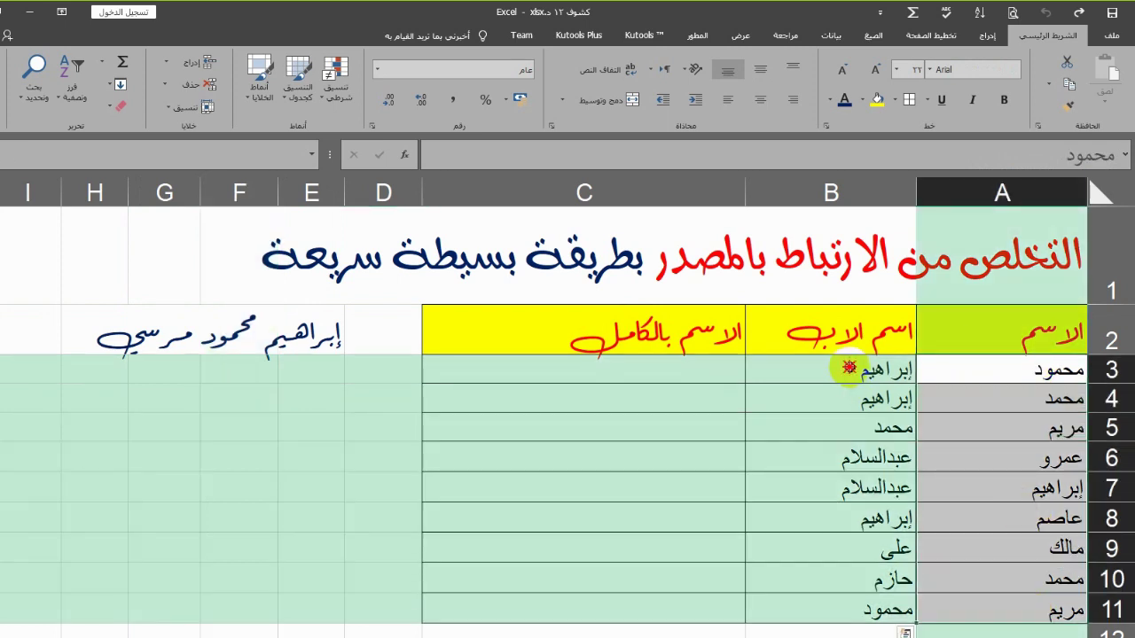
pyautogui.moveTo(843, 373); pyautogui.dragTo(847, 604)
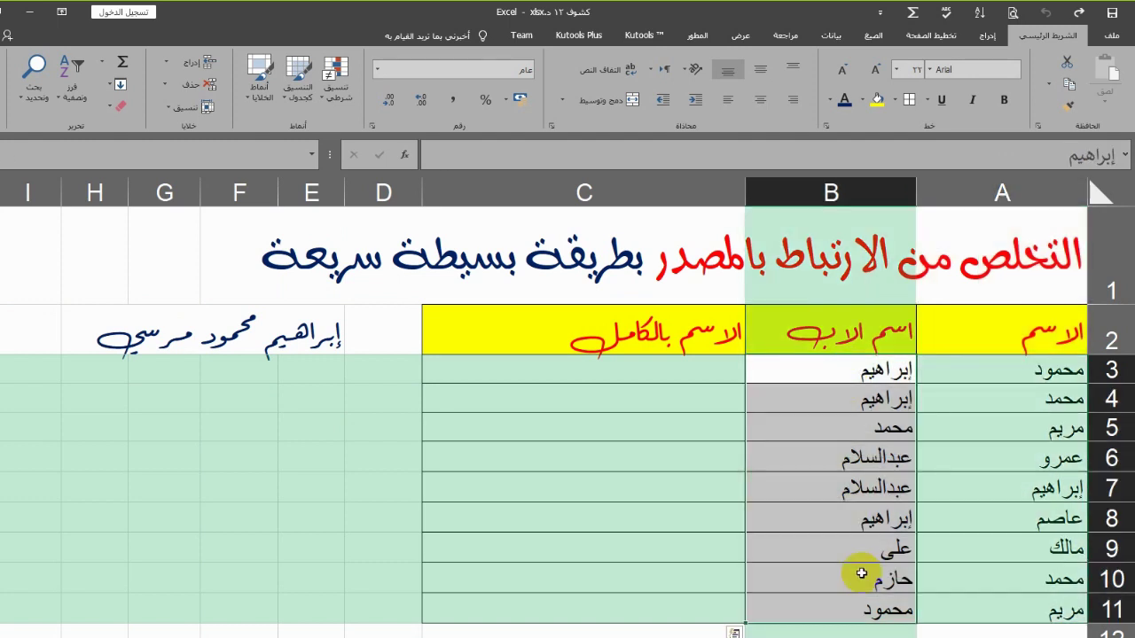
pyautogui.click(650, 368)
pyautogui.click(648, 398)
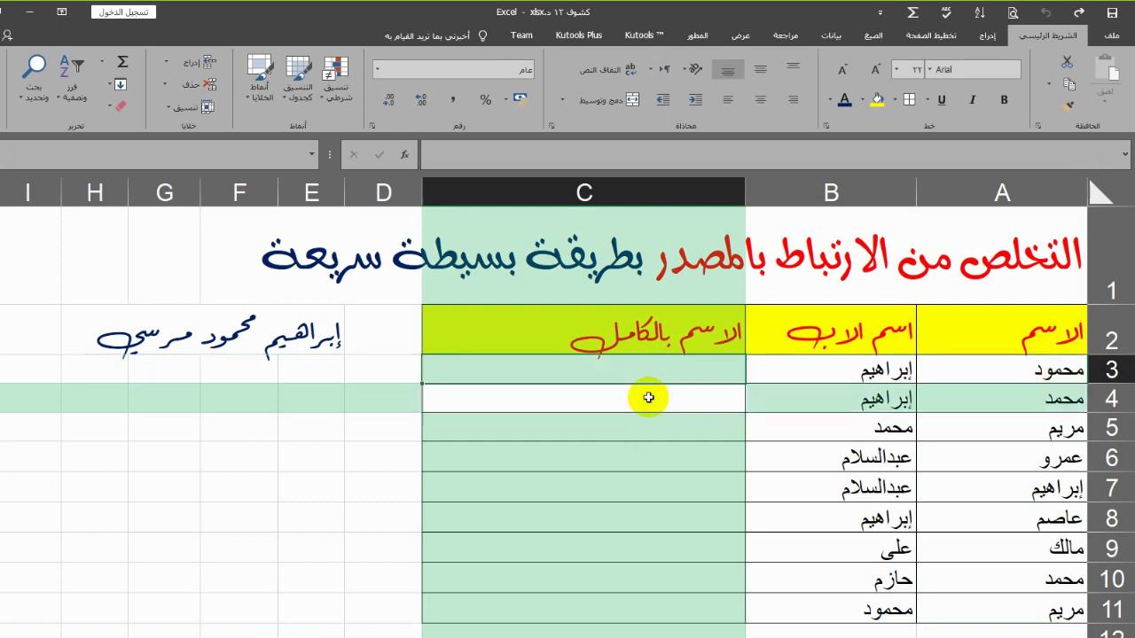
pyautogui.click(658, 448)
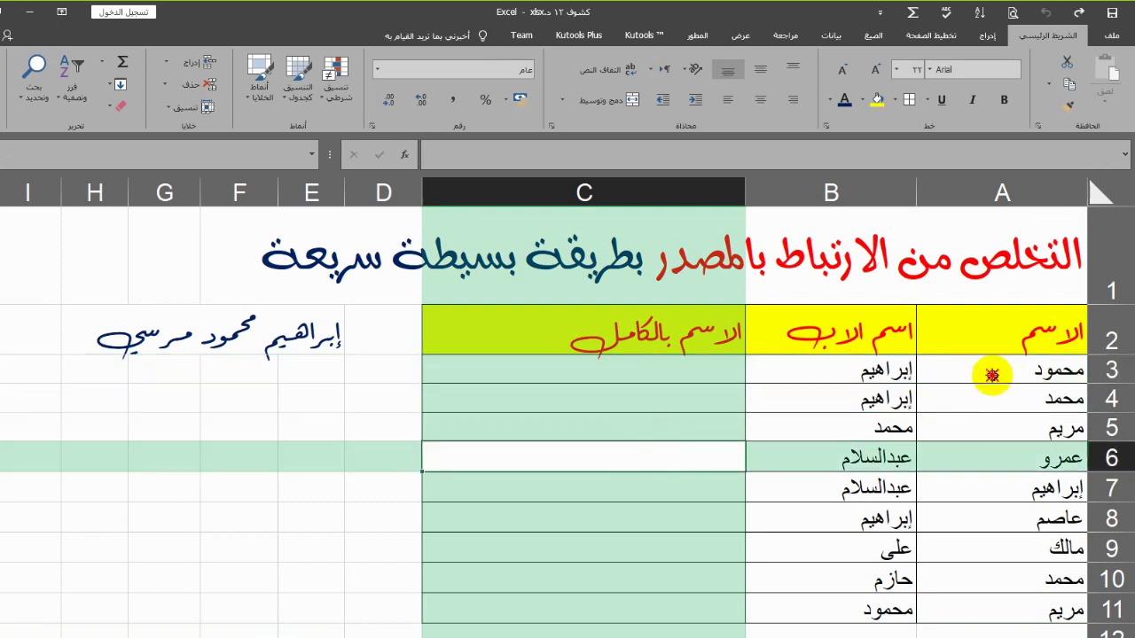
pyautogui.moveTo(992, 376); pyautogui.dragTo(840, 602)
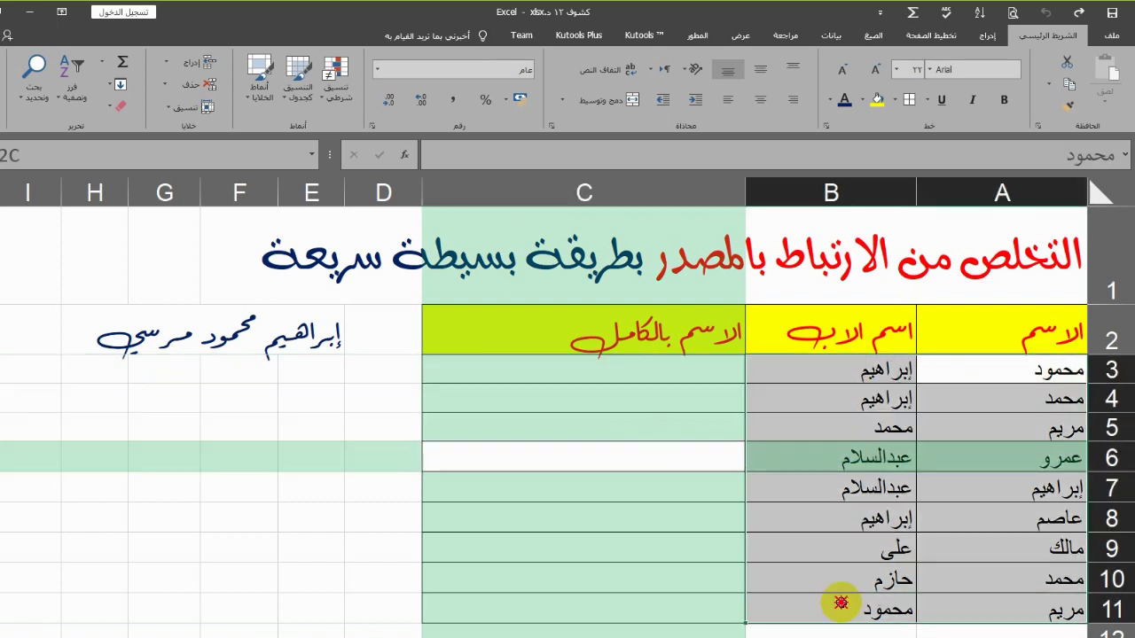
pyautogui.click(705, 376)
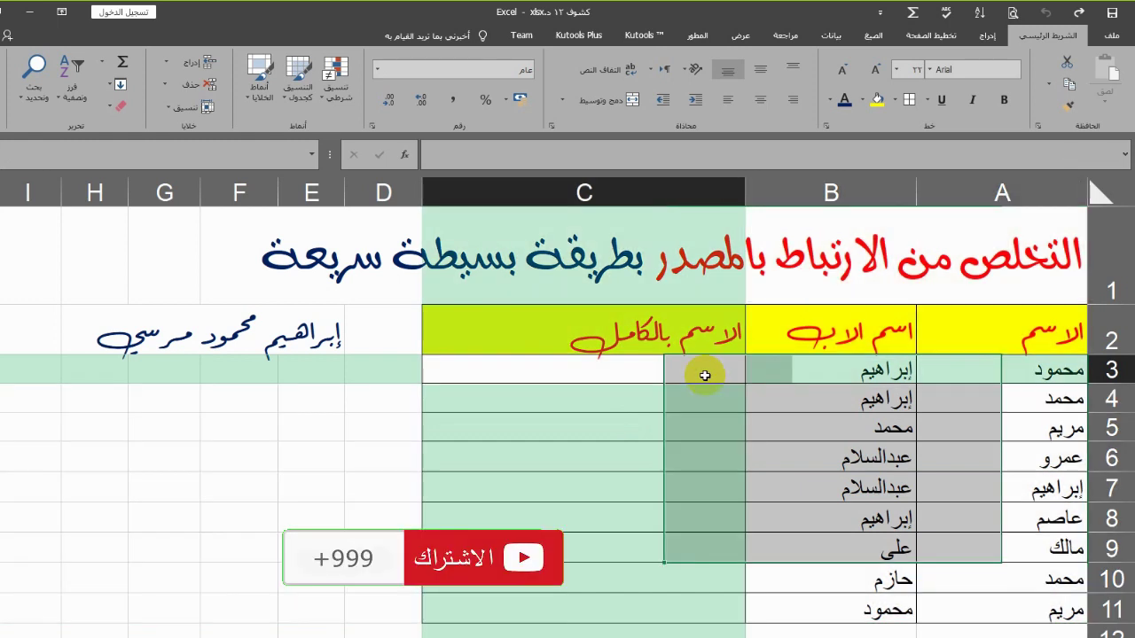
pyautogui.click(316, 435)
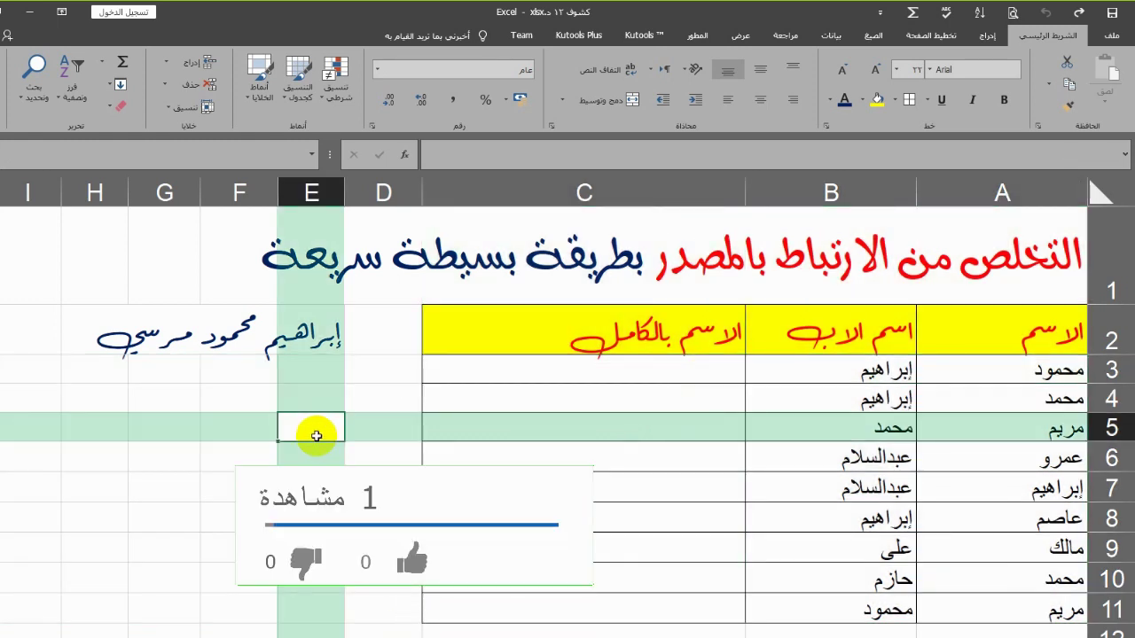
pyautogui.click(249, 399)
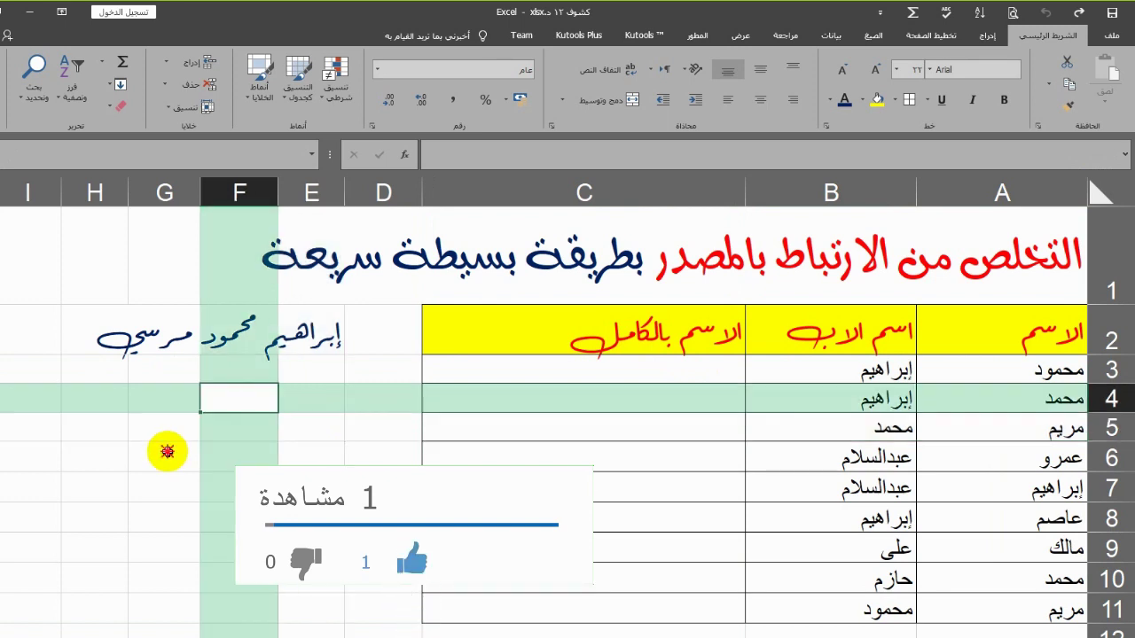
pyautogui.click(168, 451)
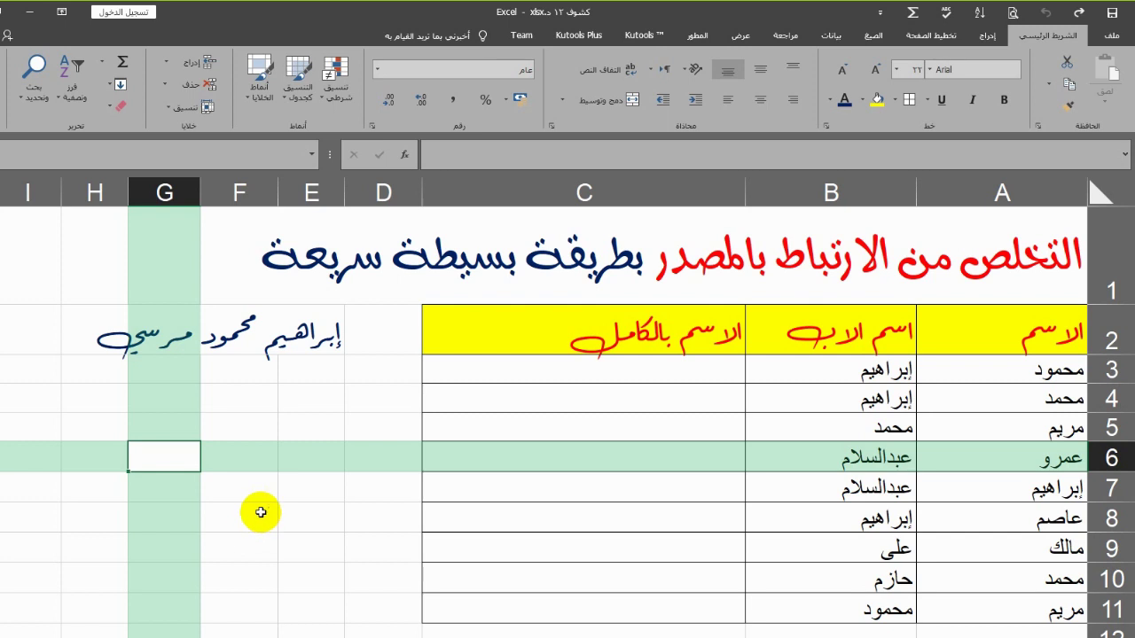
pyautogui.click(261, 513)
pyautogui.click(309, 489)
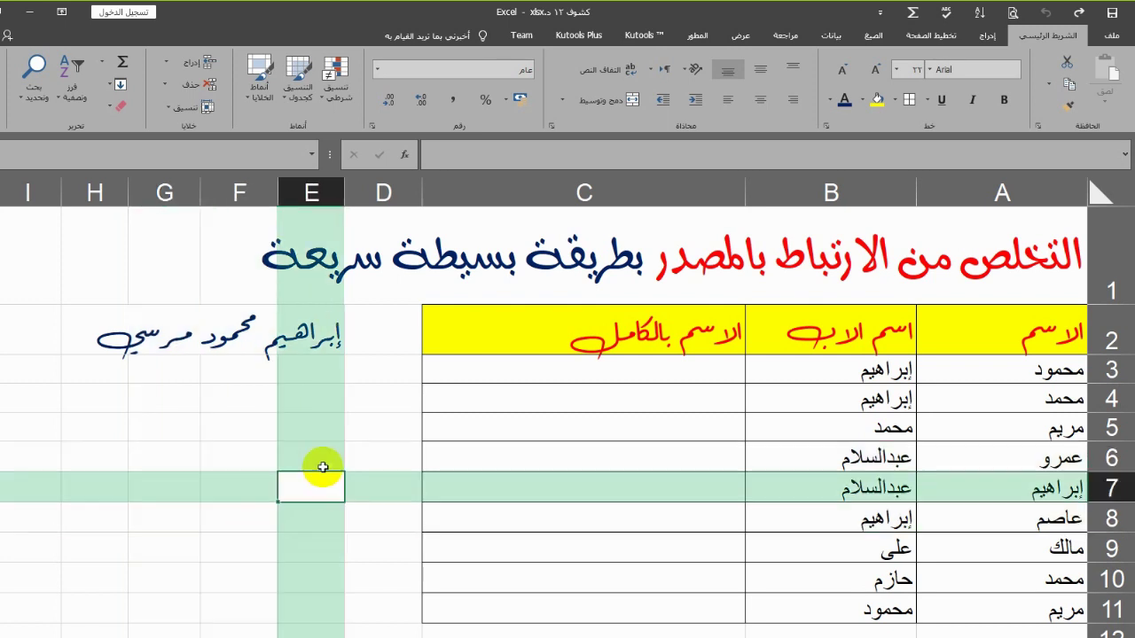
pyautogui.click(243, 456)
pyautogui.click(303, 427)
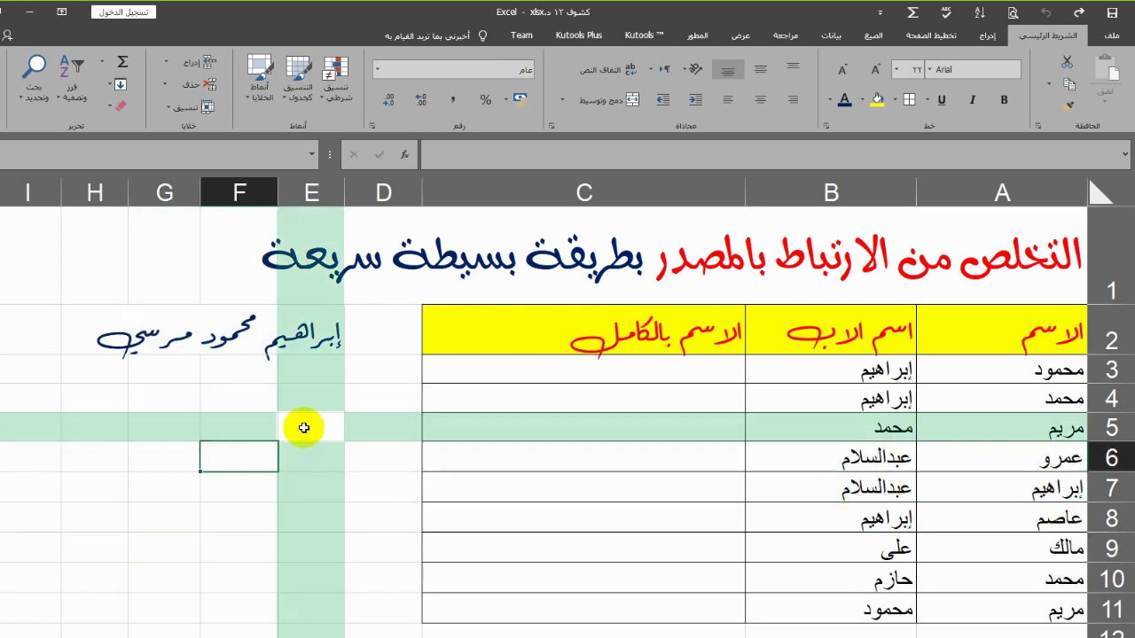
pyautogui.click(370, 463)
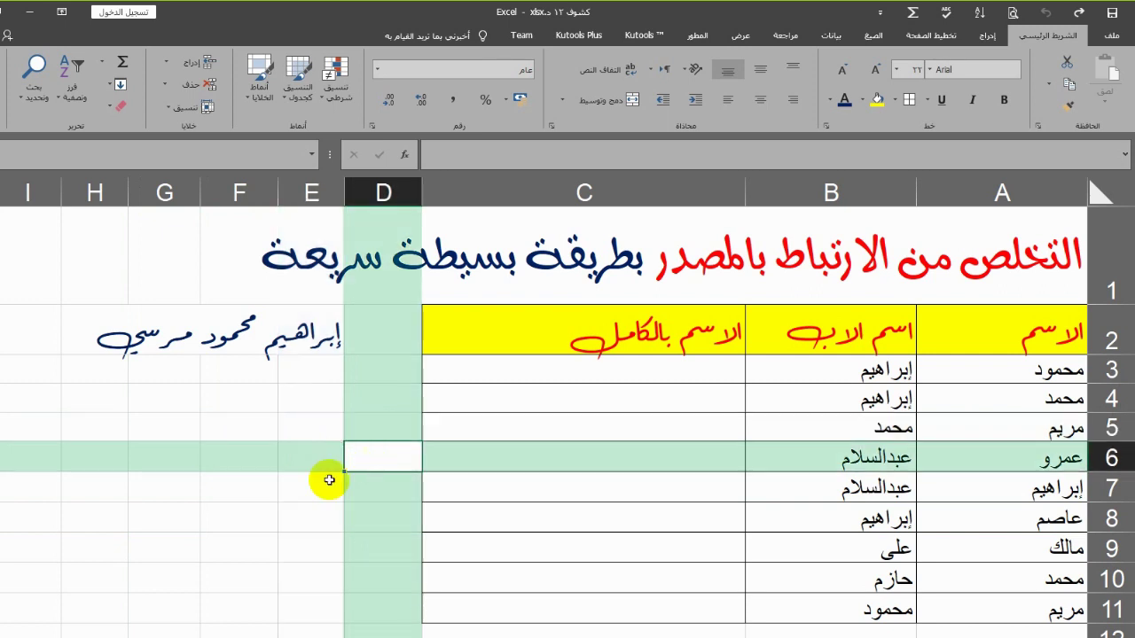
pyautogui.click(300, 486)
pyautogui.click(240, 519)
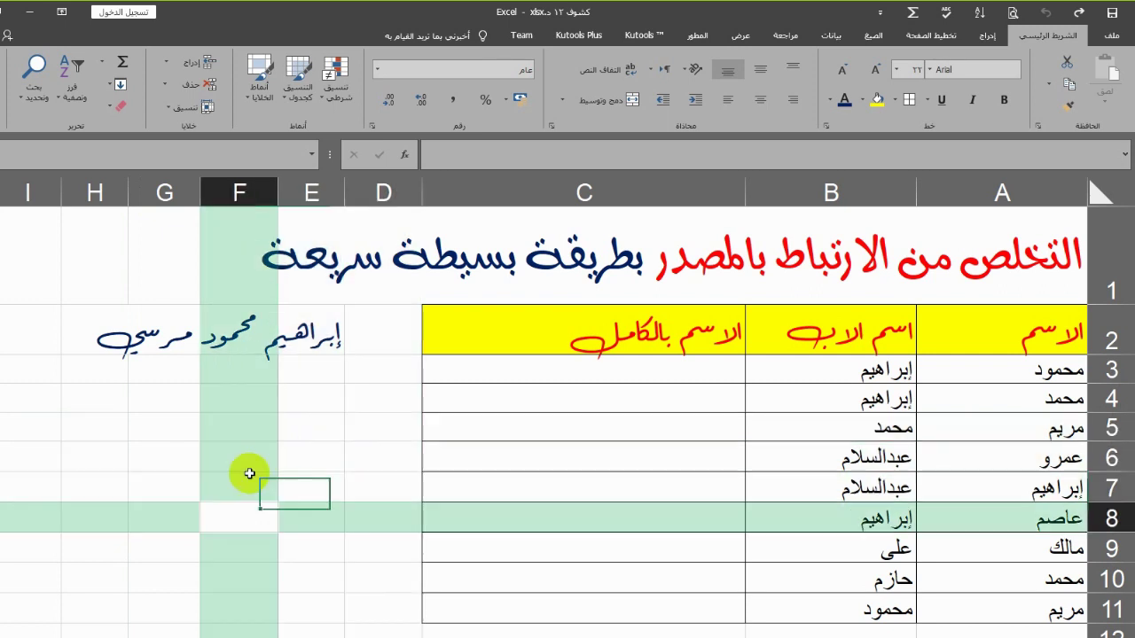
pyautogui.click(324, 455)
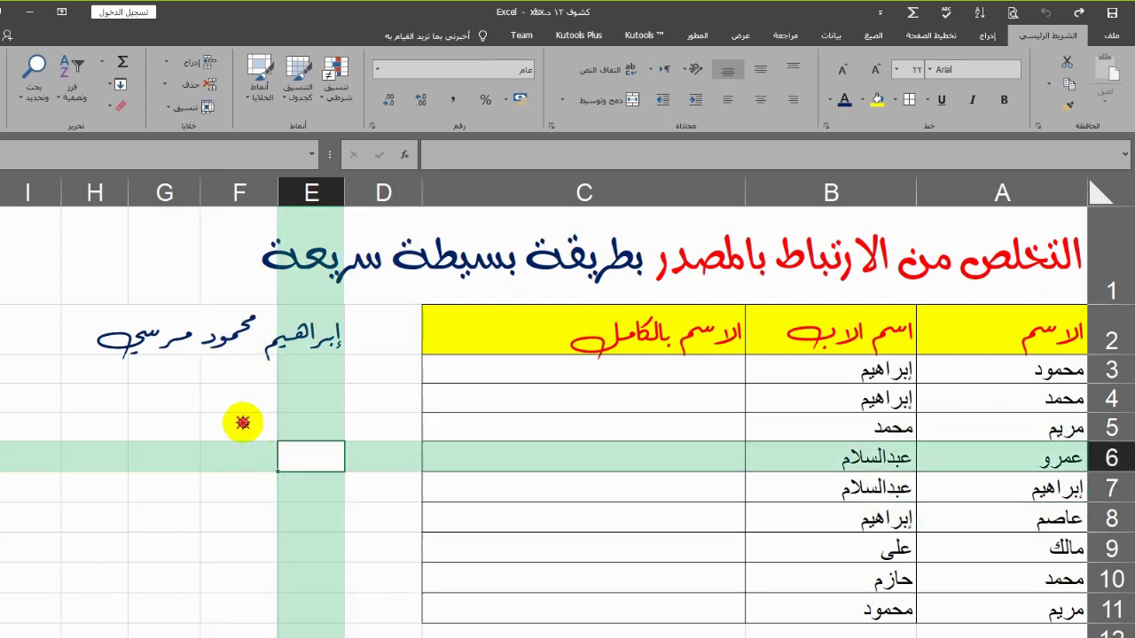
pyautogui.click(242, 423)
pyautogui.click(302, 395)
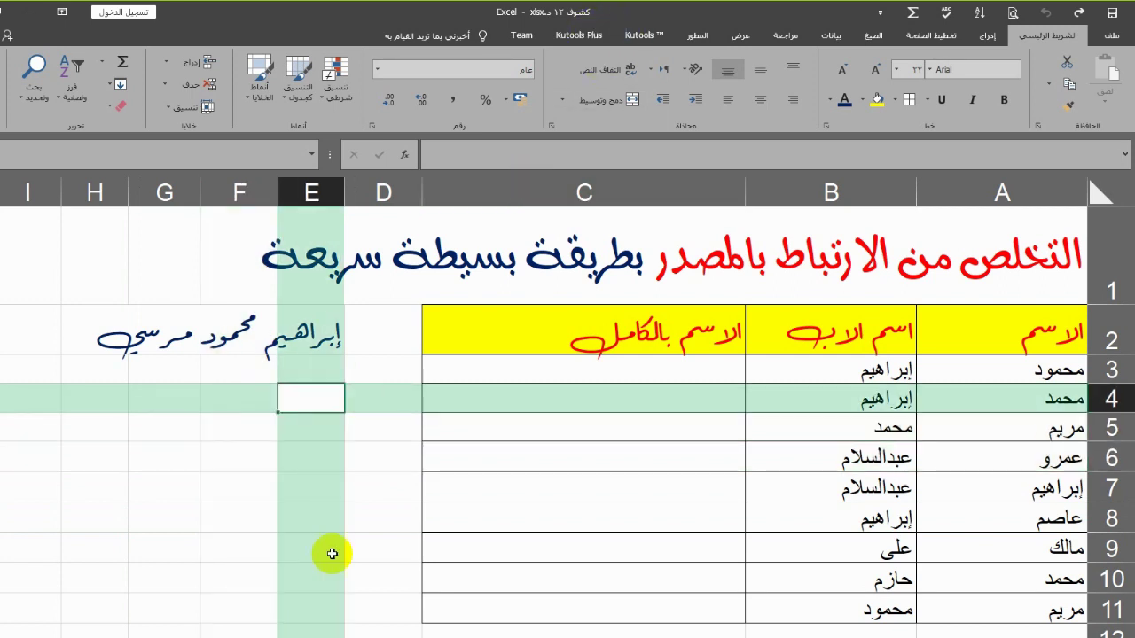
pyautogui.click(398, 504)
pyautogui.click(499, 433)
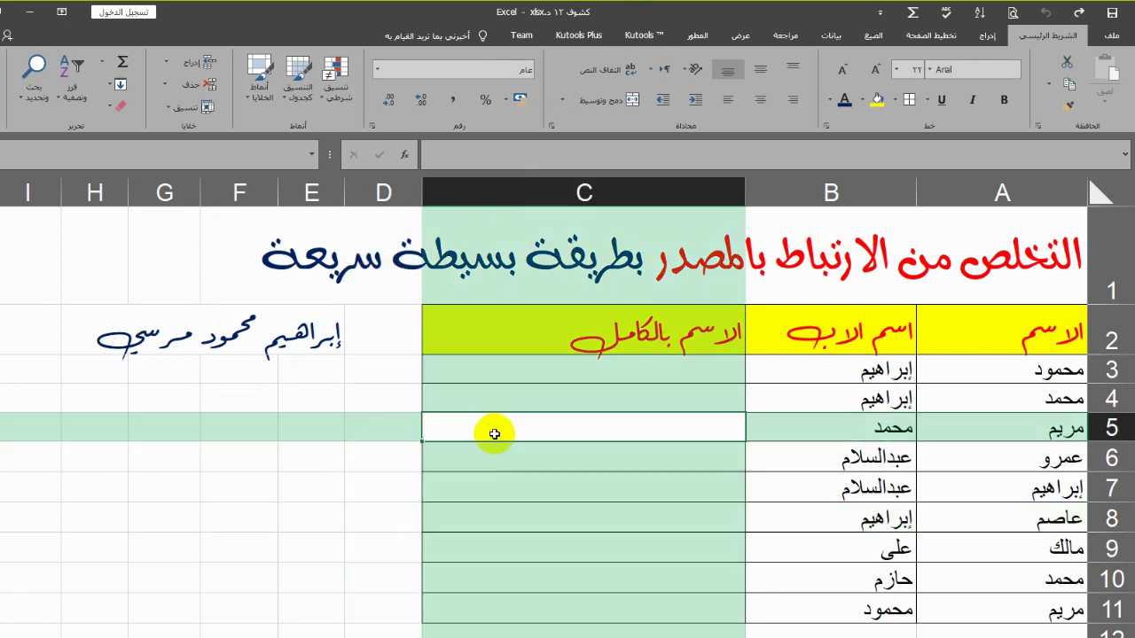
pyautogui.click(372, 398)
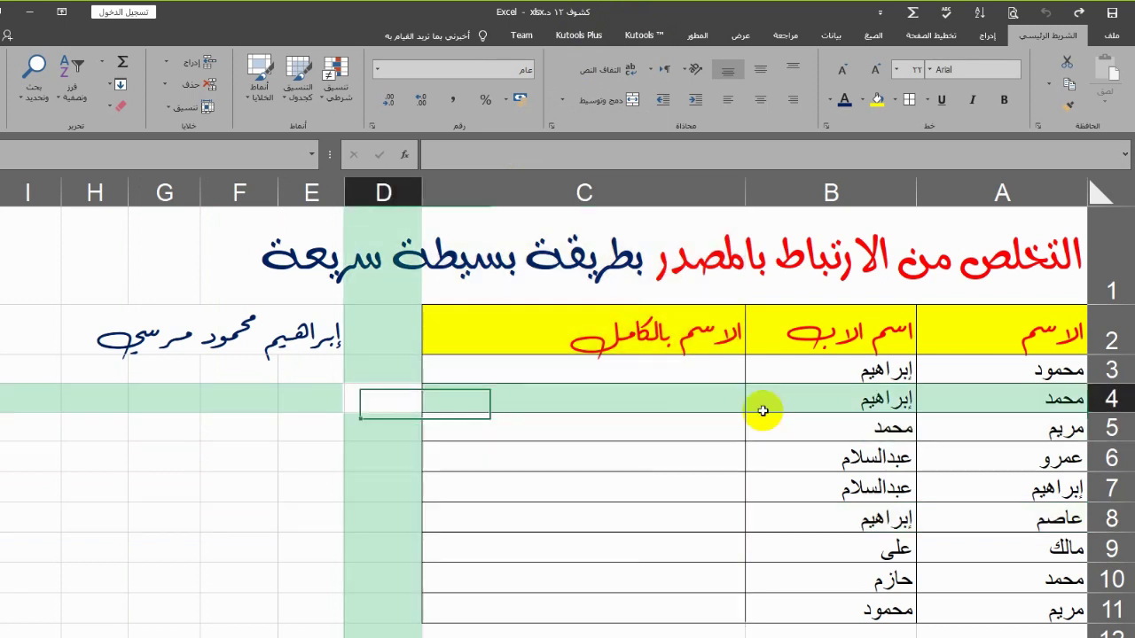
pyautogui.click(790, 422)
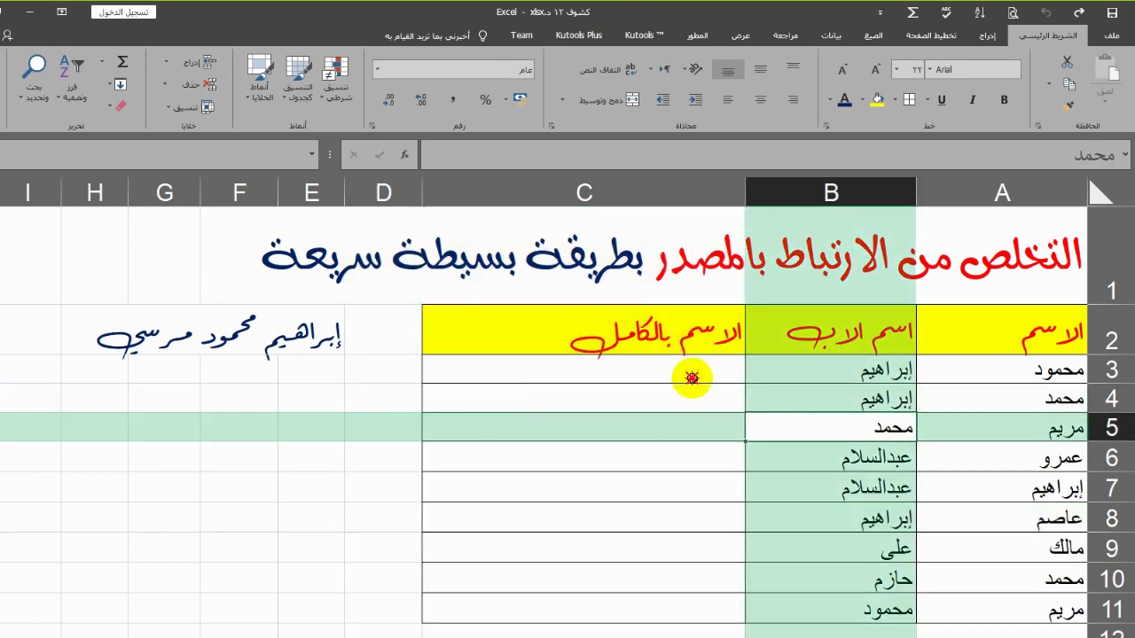
# Step: Enter the formula =CONCATENATE(A3;B3) in cell C3 to join the first name and the father's name
pyautogui.click(691, 380)
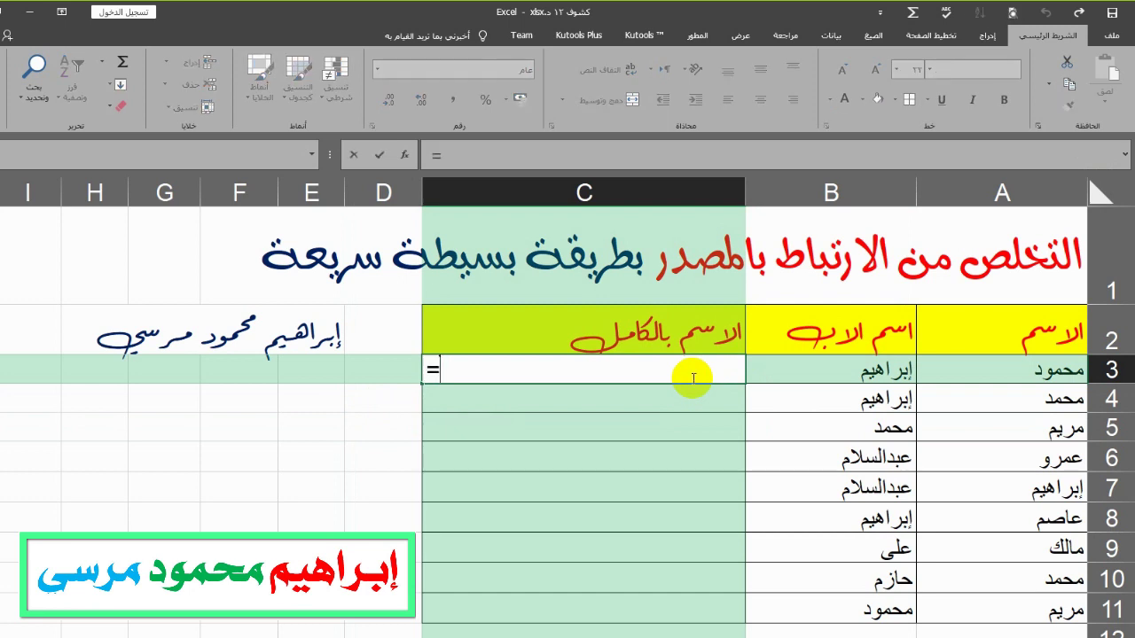
pyautogui.write('c')
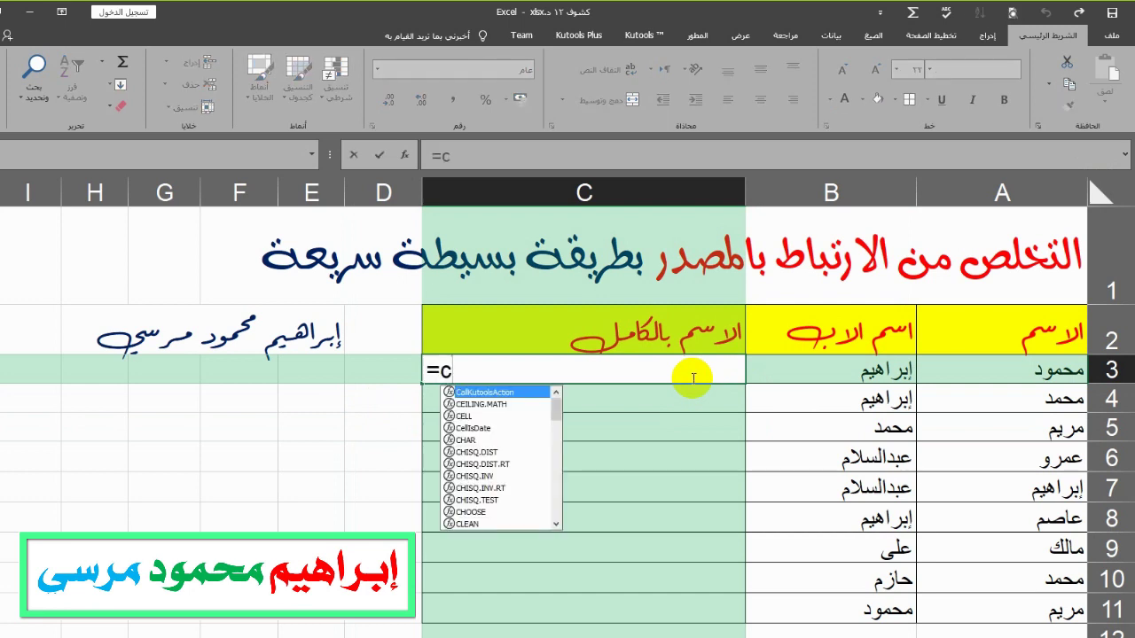
pyautogui.write('o')
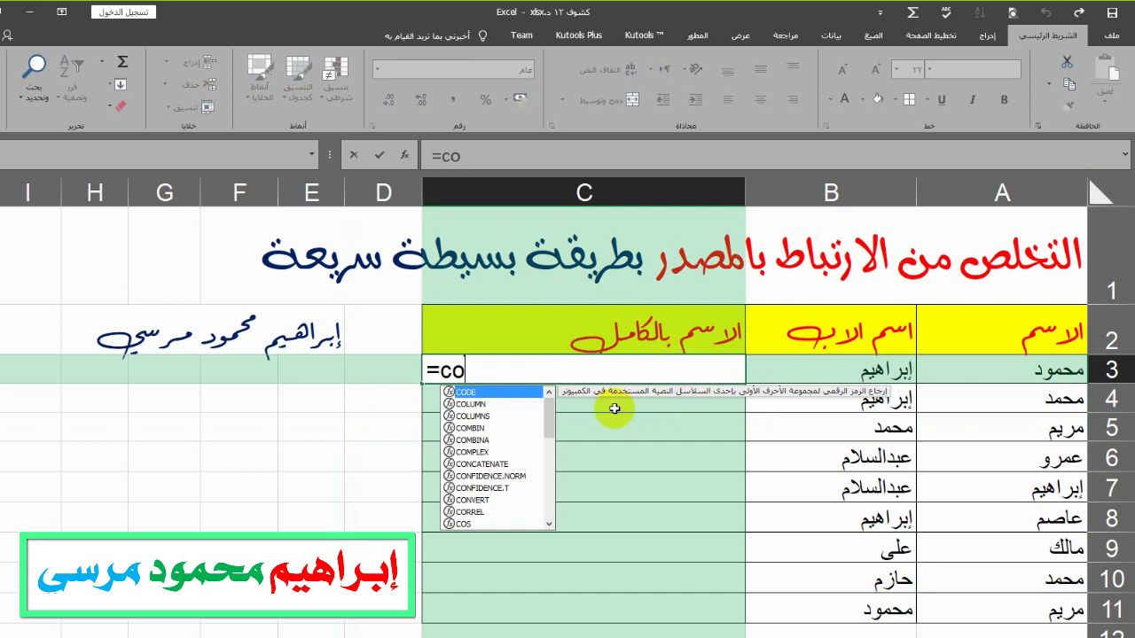
pyautogui.doubleClick(499, 463)
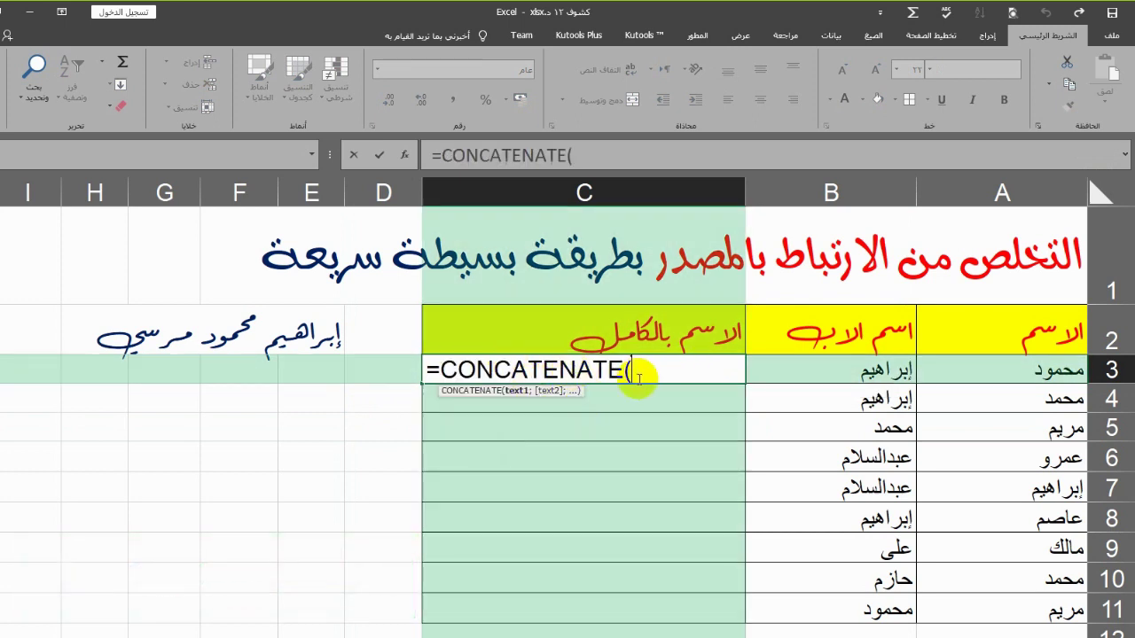
pyautogui.click(999, 378)
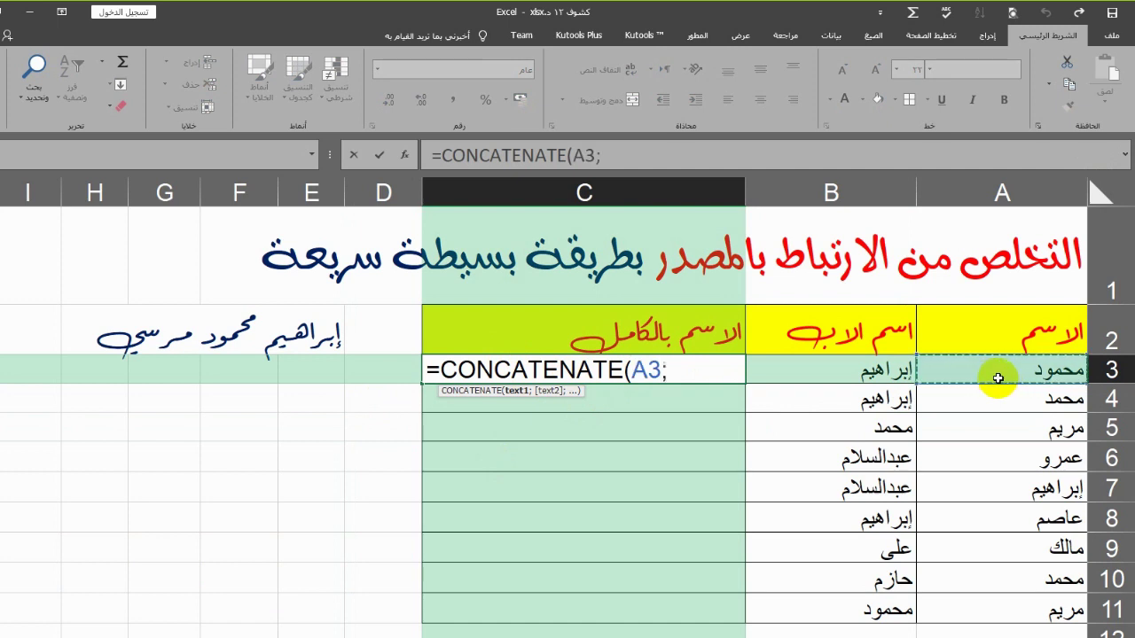
pyautogui.click(887, 374)
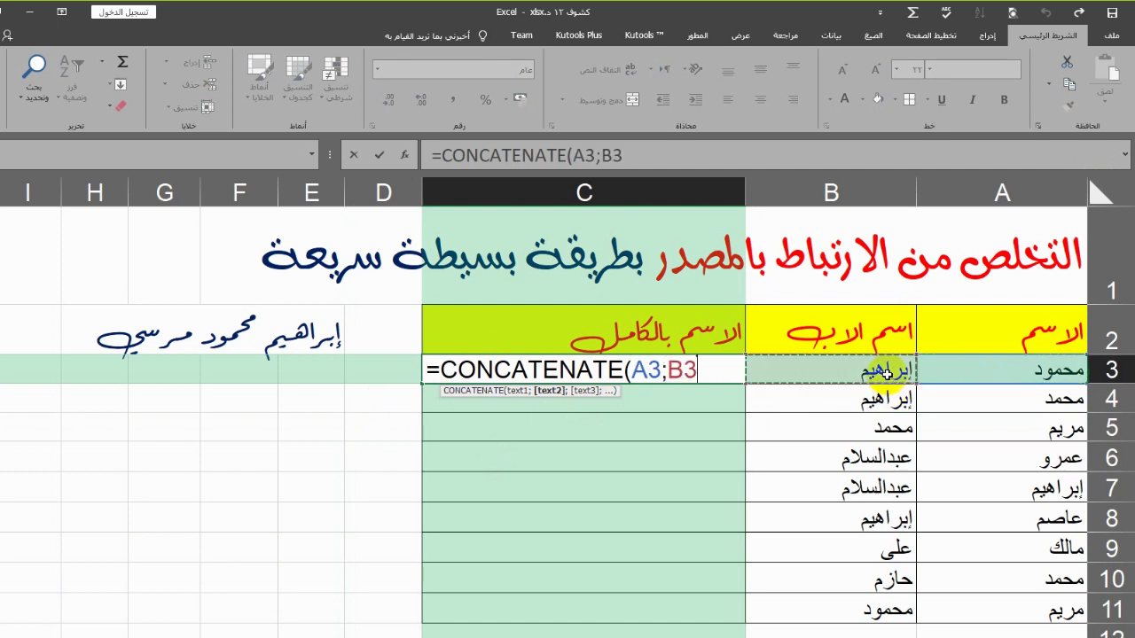
pyautogui.press('Return')
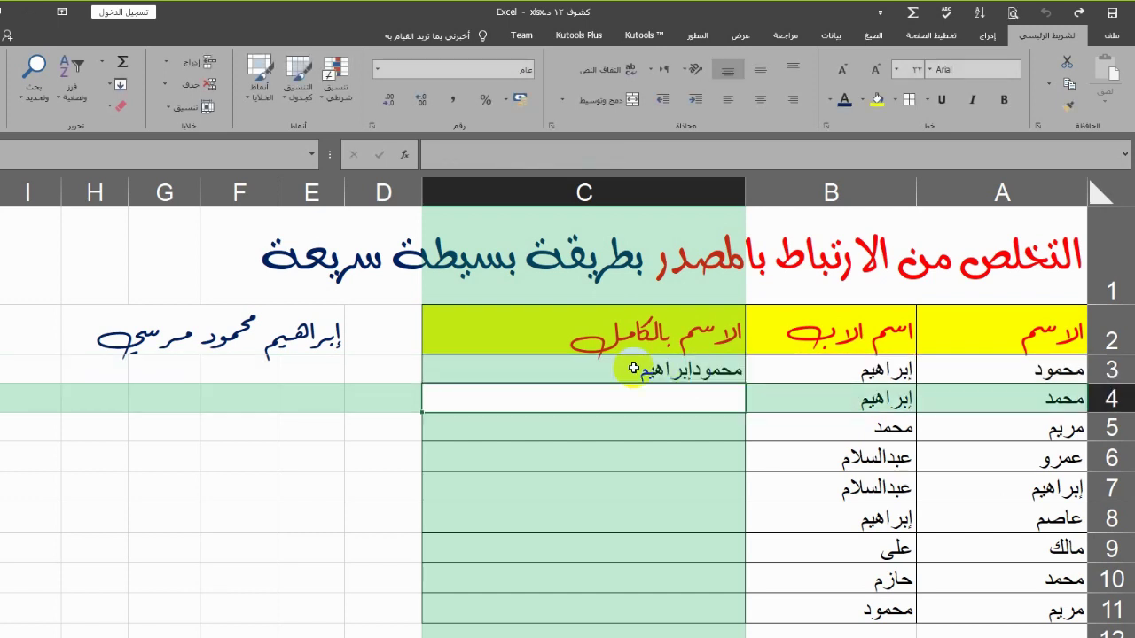
# Step: Fill the formula in C3 down through C11 and check the joined names in several rows
pyautogui.click(626, 368)
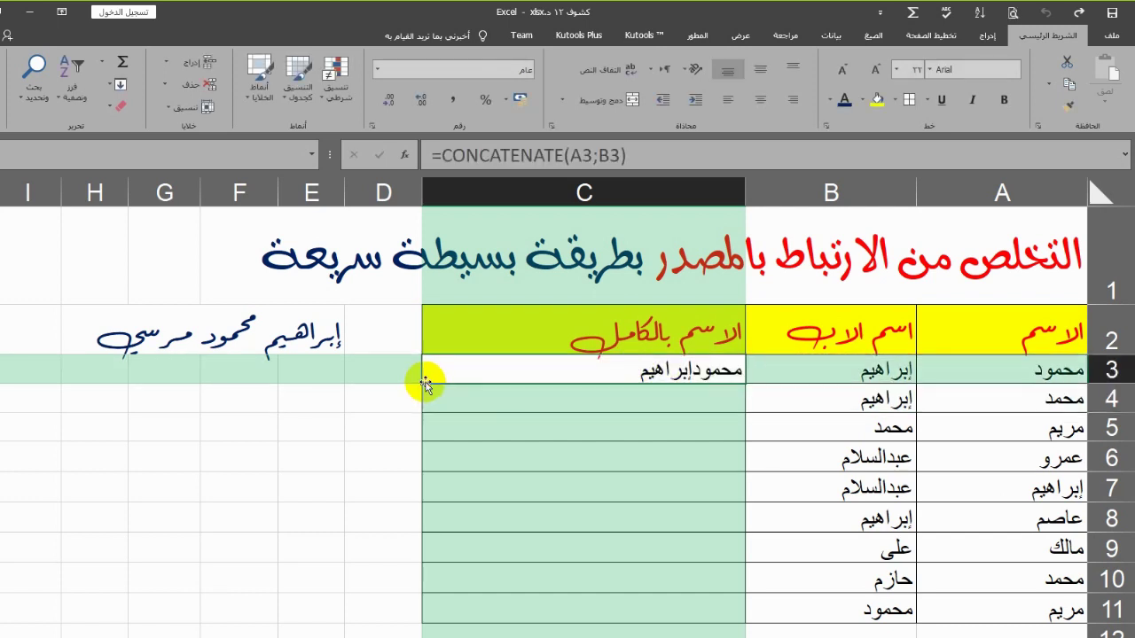
pyautogui.doubleClick(423, 383)
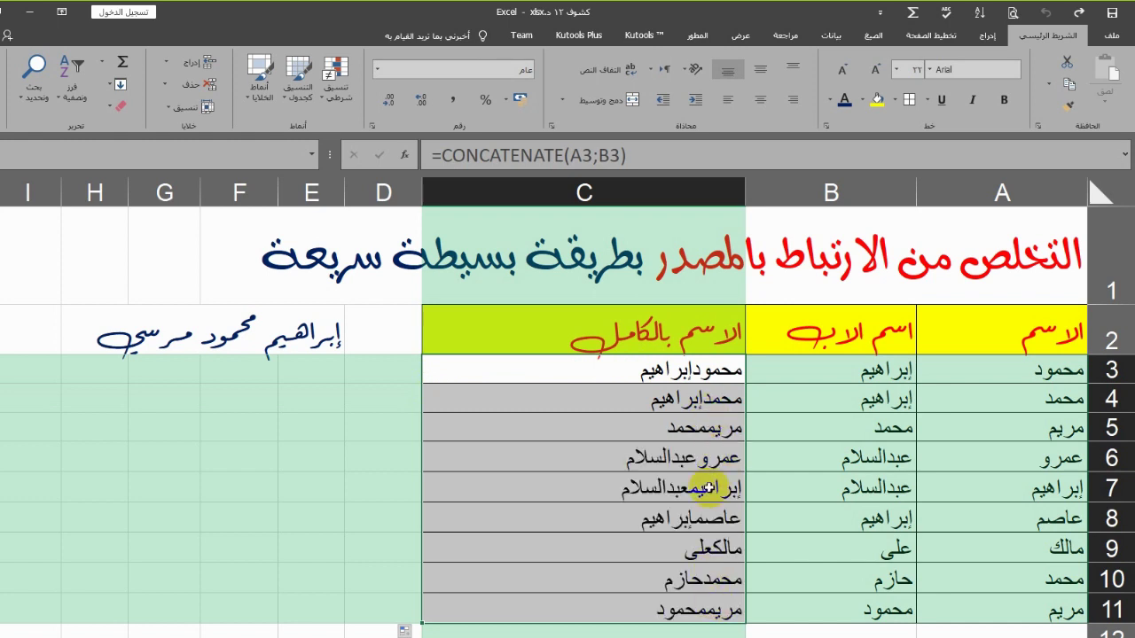
pyautogui.click(666, 426)
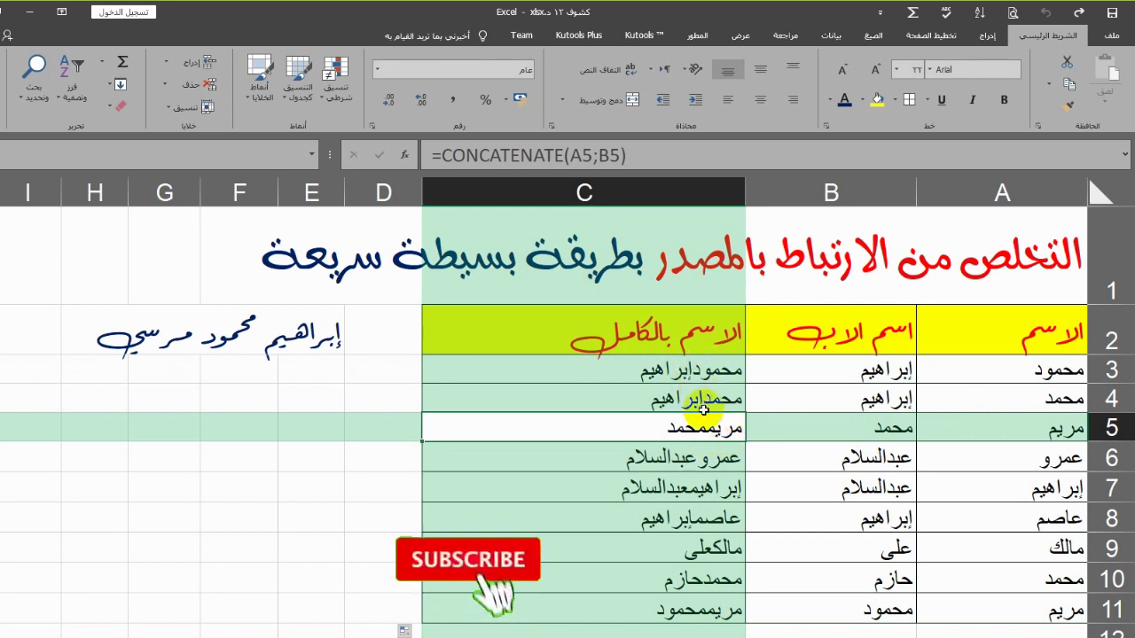
pyautogui.click(702, 493)
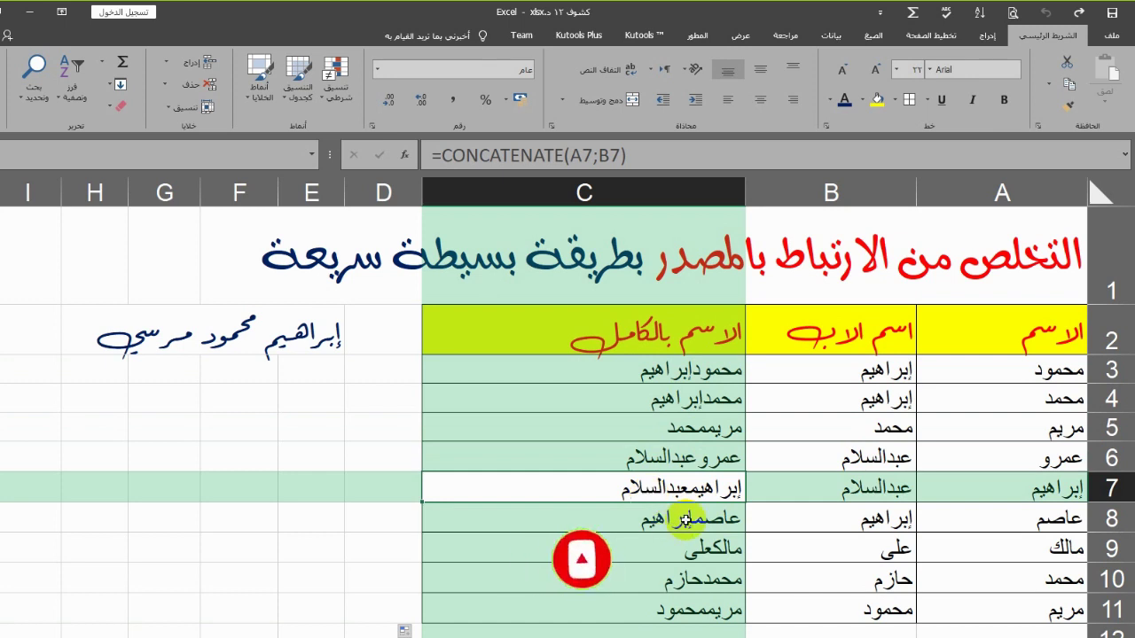
pyautogui.click(698, 527)
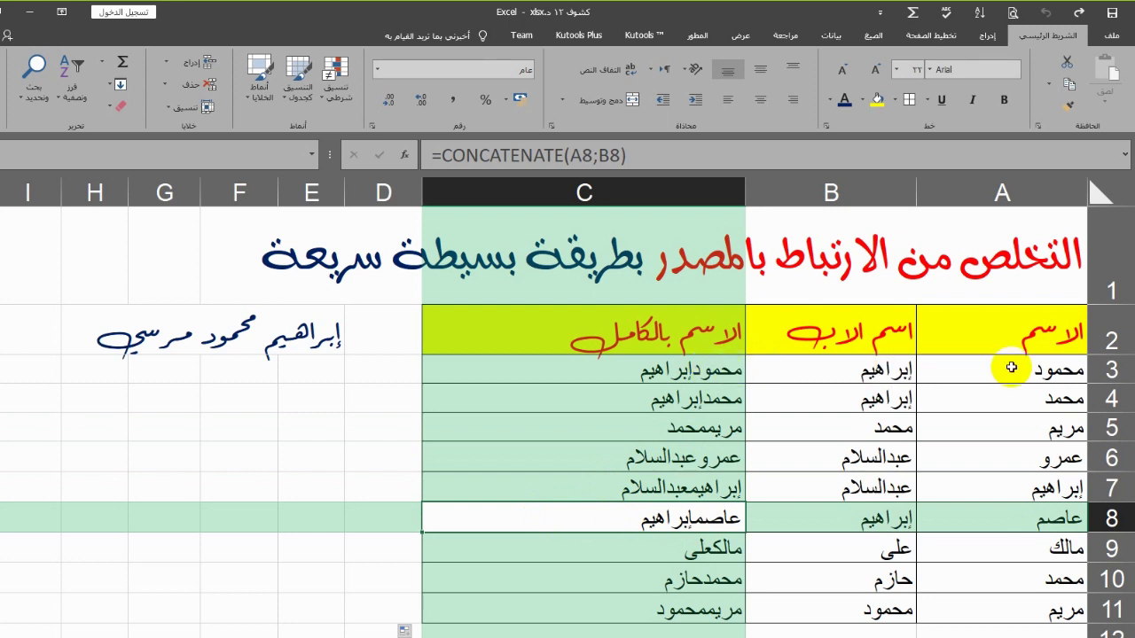
# Step: Add a space between the two names in C3 by changing the formula to =CONCATENATE(A3;" ";B3)
pyautogui.click(644, 378)
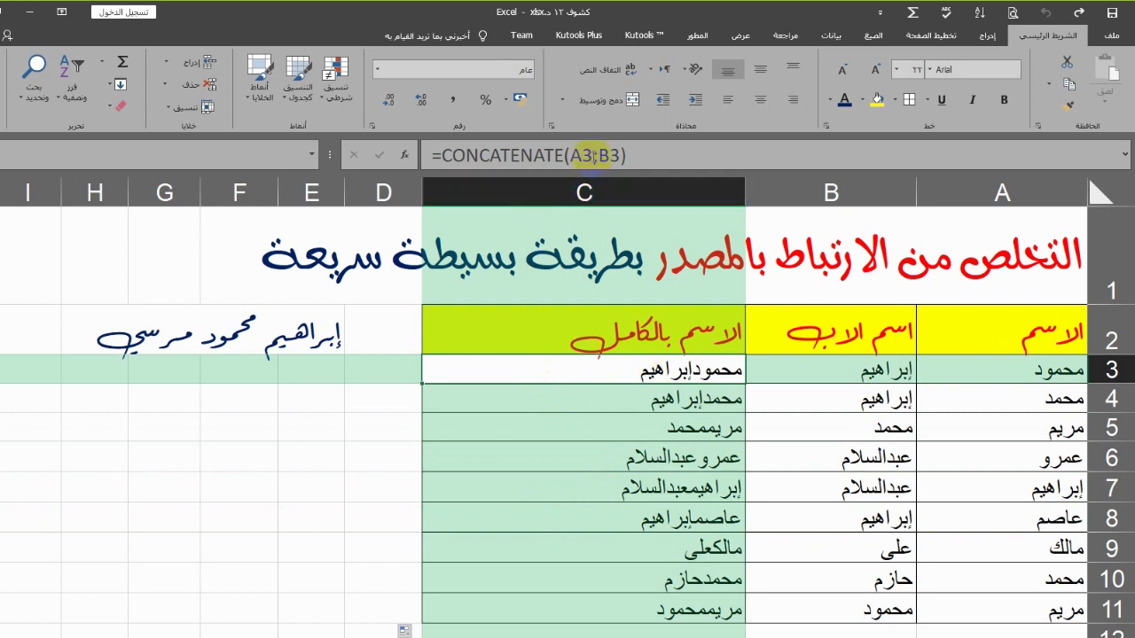
pyautogui.click(596, 156)
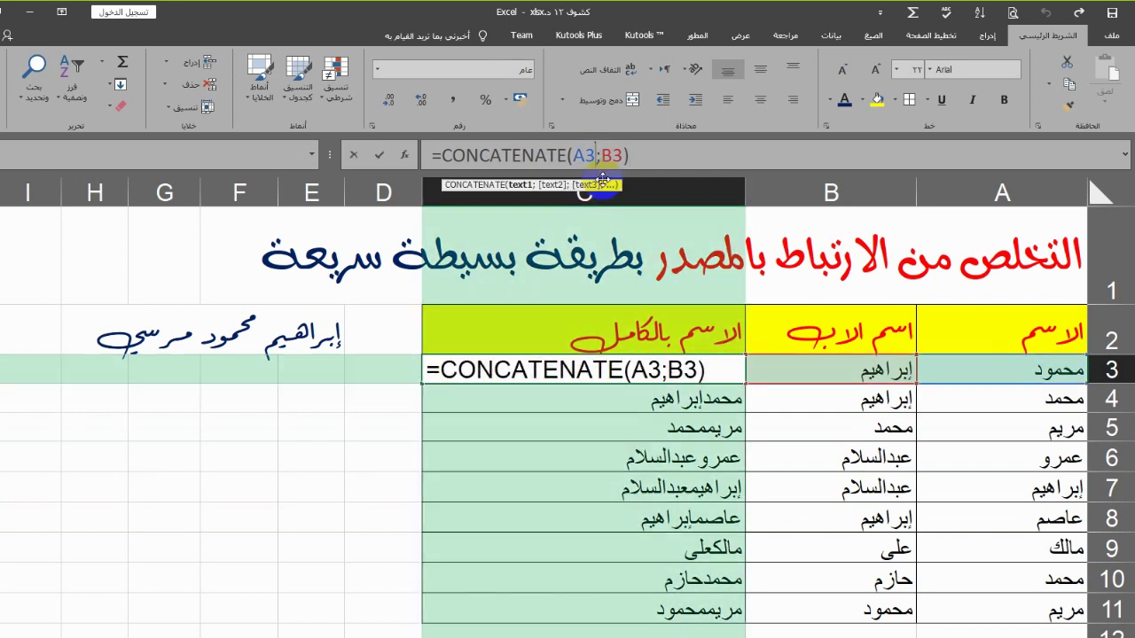
pyautogui.write(';')
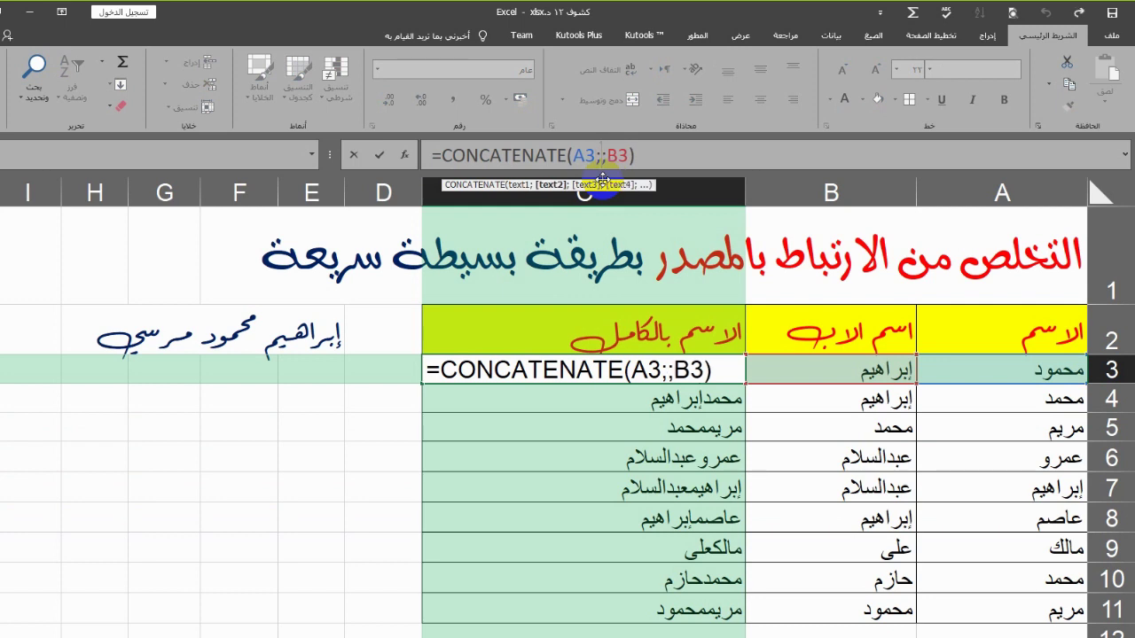
pyautogui.write('""')
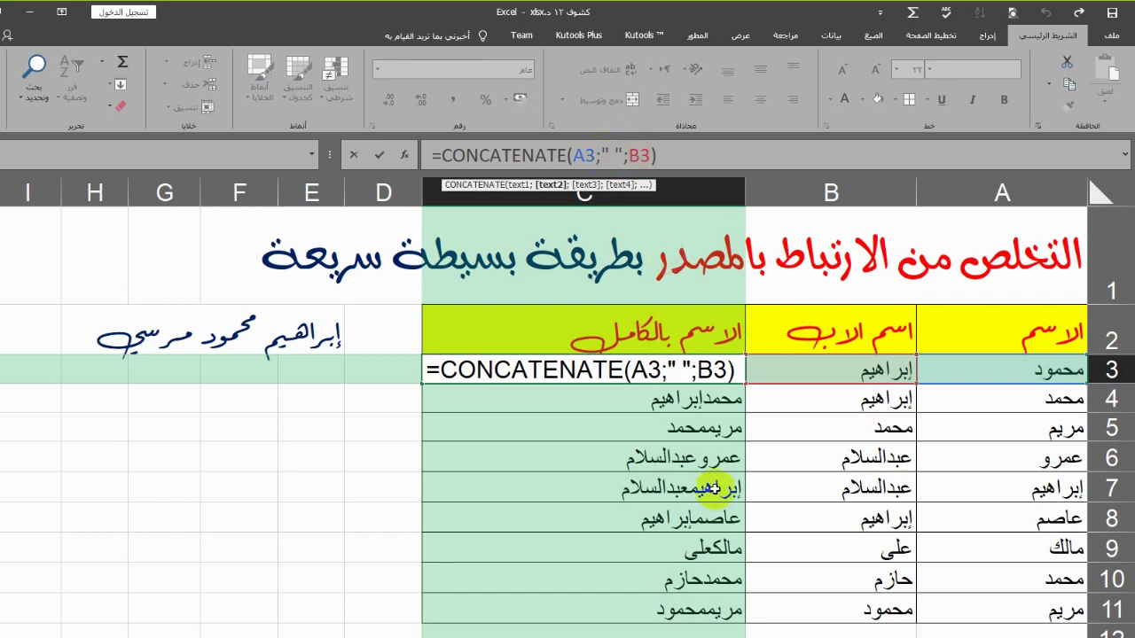
pyautogui.press('Return')
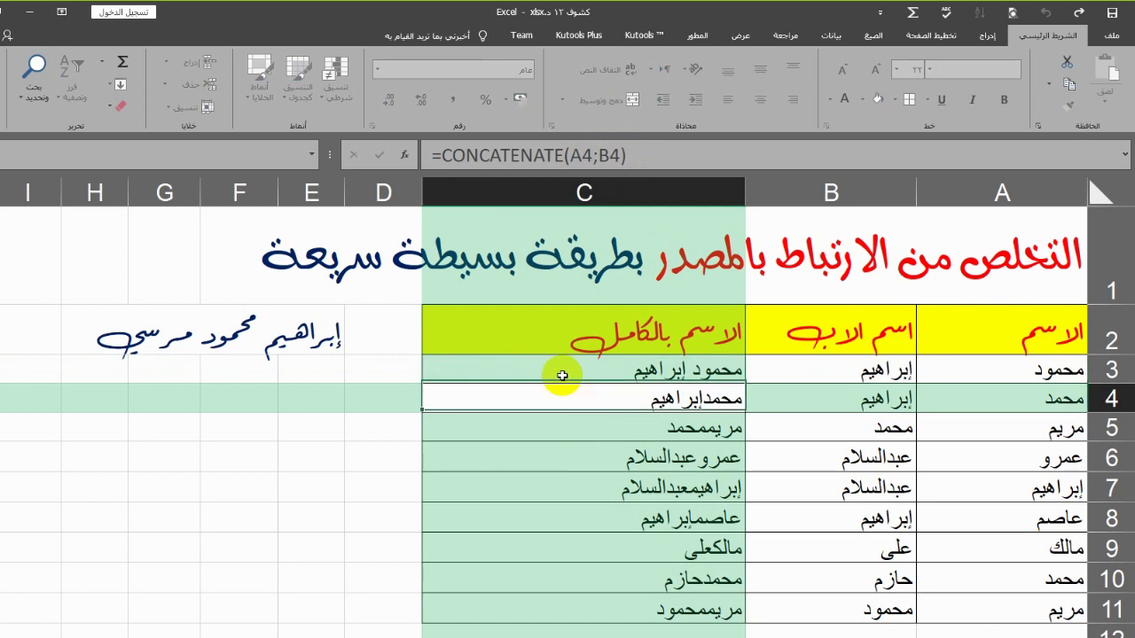
# Step: Fill the space-separated CONCATENATE formula from C3 down through C11
pyautogui.press('Up')
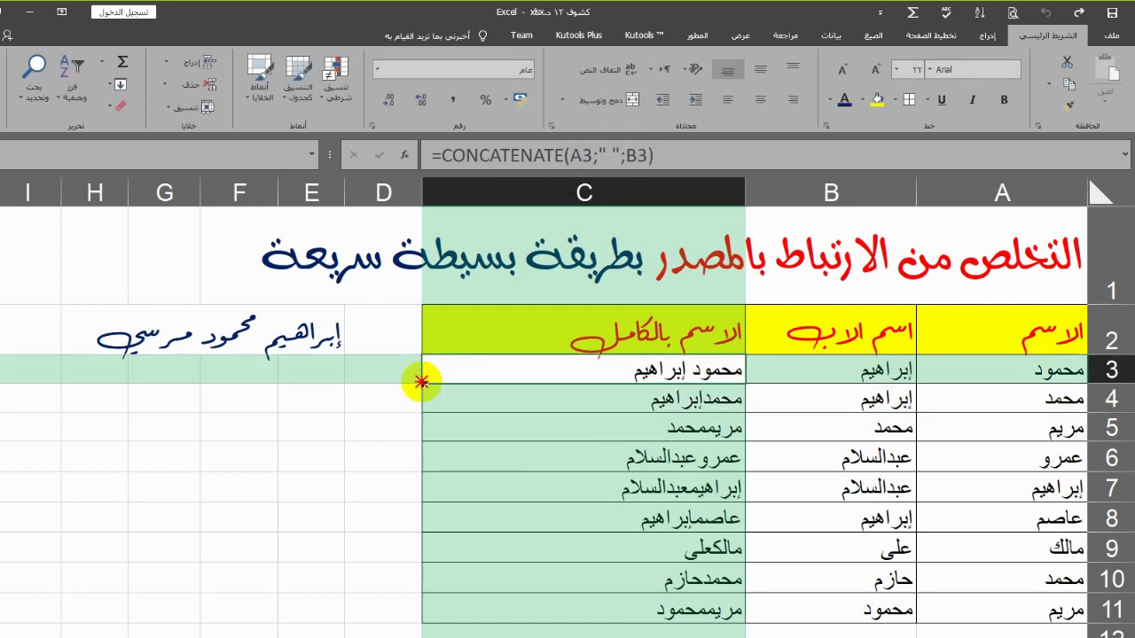
pyautogui.moveTo(421, 381); pyautogui.dragTo(427, 613)
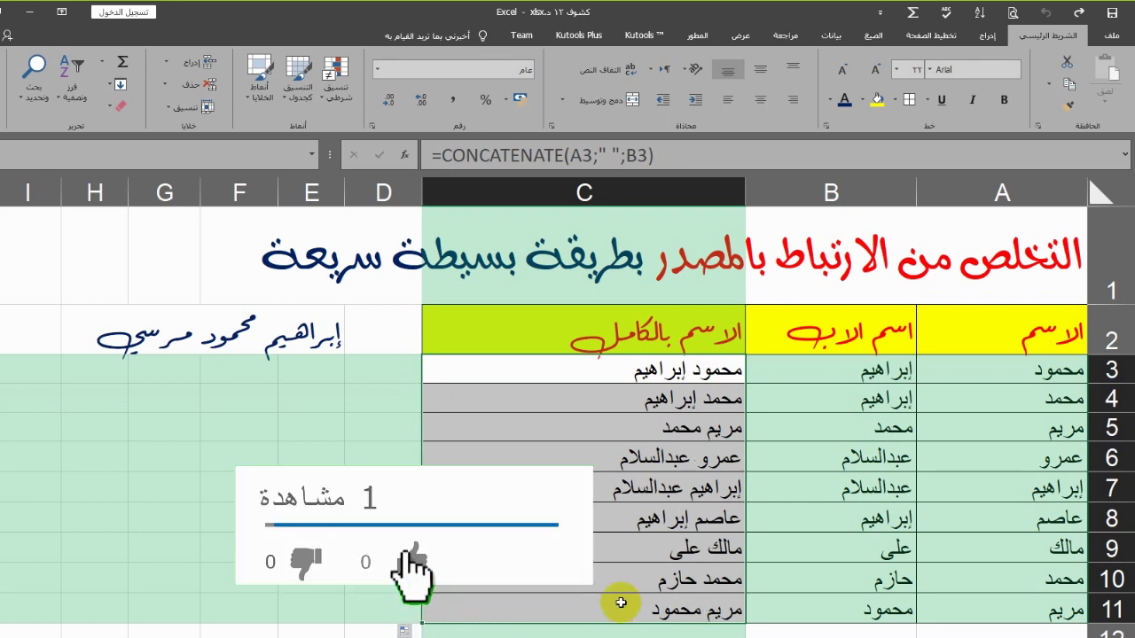
# Step: Clear the source names in A3:B11 to test the full-name column's link to them, and undo the deletion
pyautogui.moveTo(947, 370); pyautogui.dragTo(866, 605)
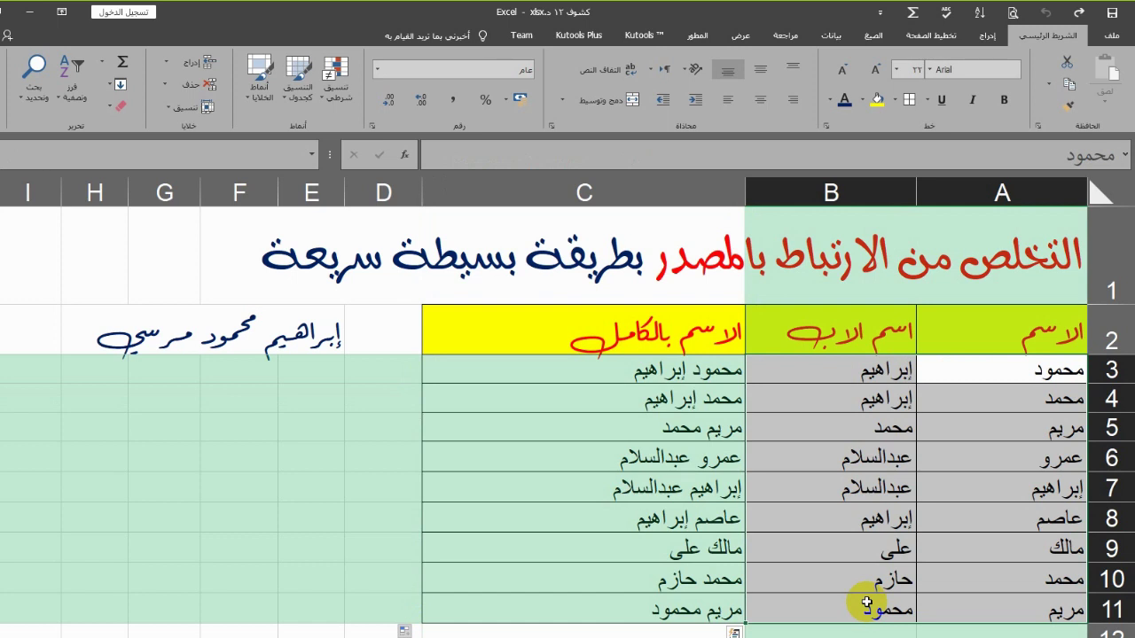
pyautogui.press('Delete')
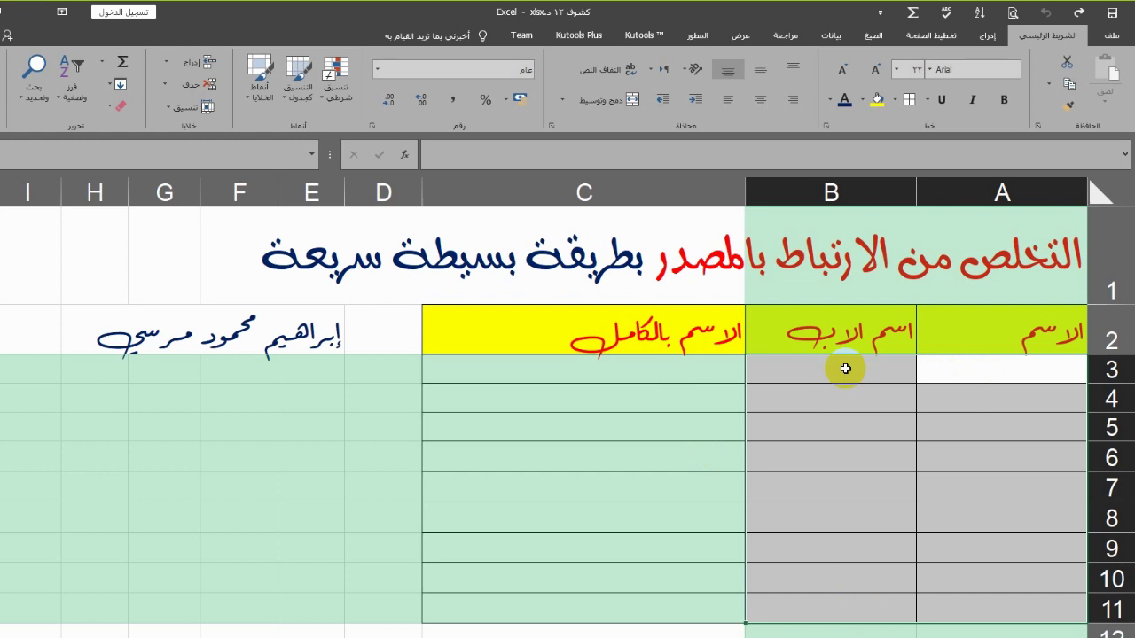
pyautogui.click(1079, 14)
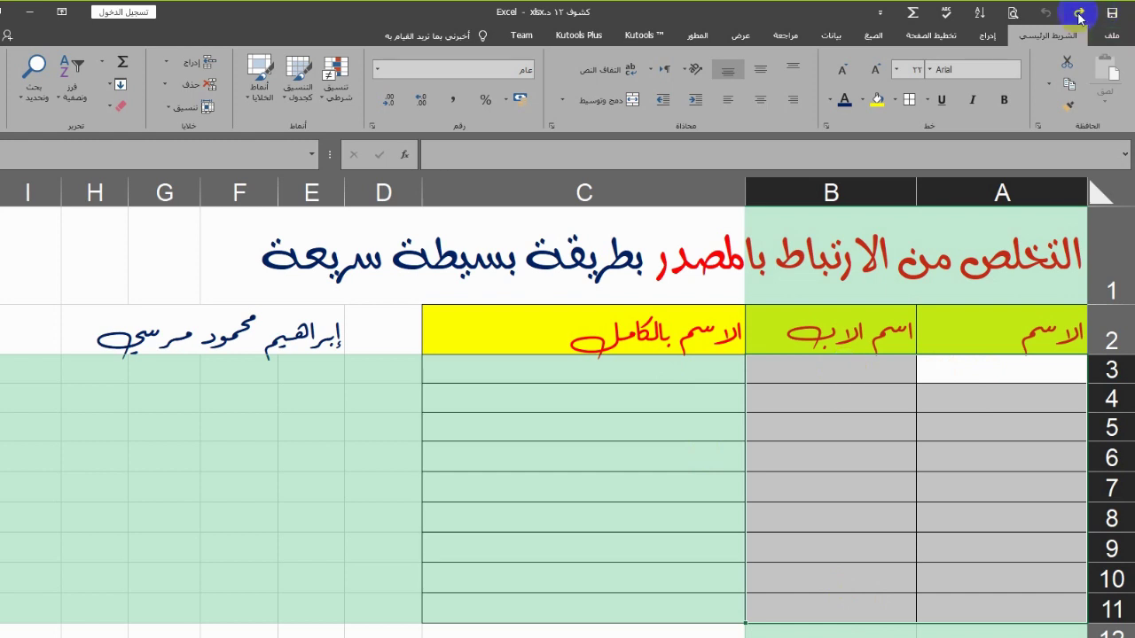
# Step: Inspect the formula in C3 and its references to the source cells, leaving it unedited
pyautogui.click(650, 373)
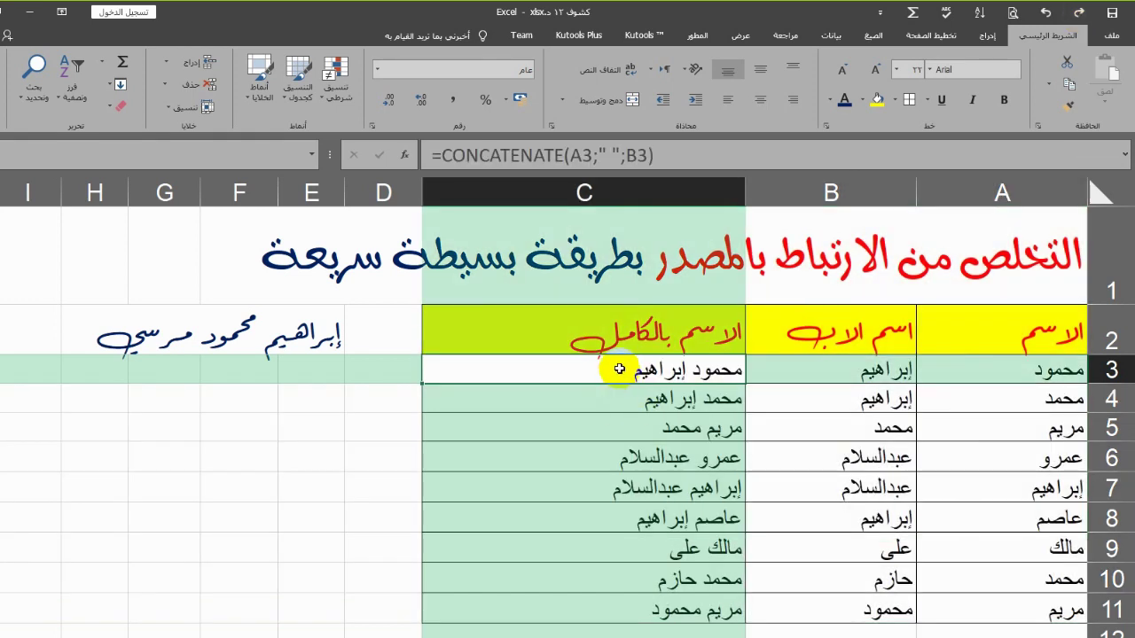
pyautogui.click(677, 154)
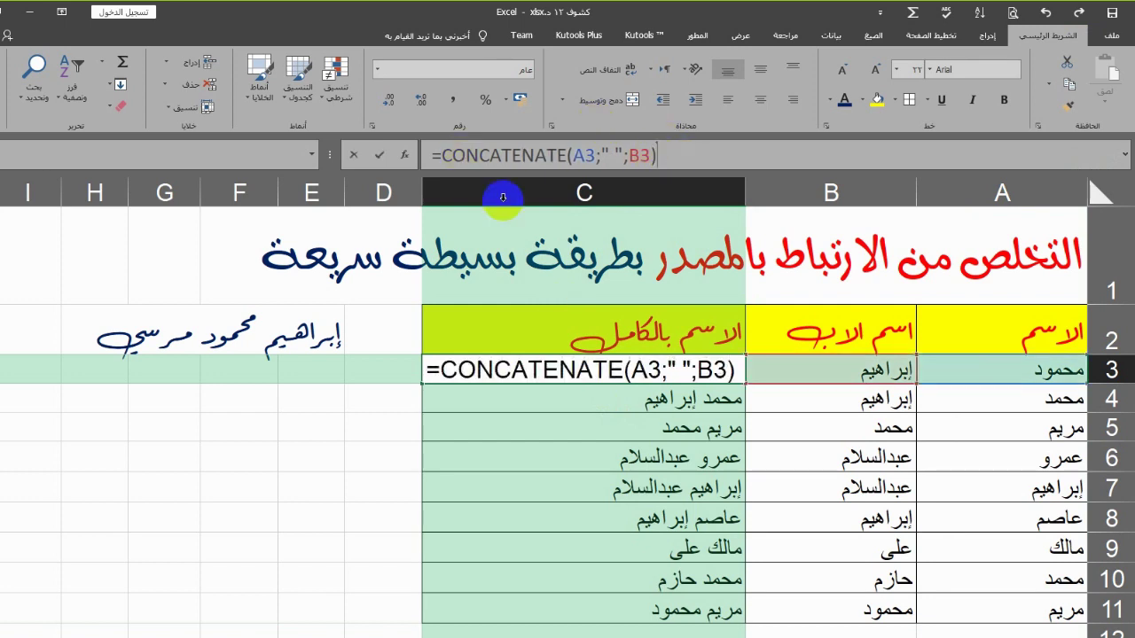
pyautogui.click(532, 367)
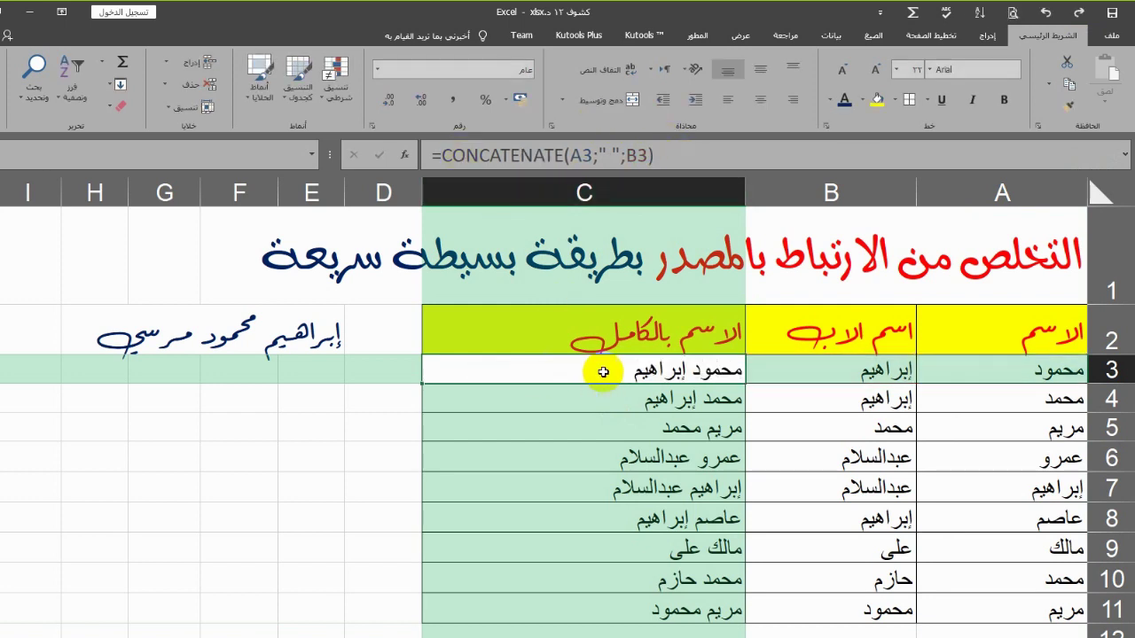
# Step: Copy the full names in C3:C11 and paste them over the same cells as values only
pyautogui.moveTo(604, 371); pyautogui.dragTo(589, 605)
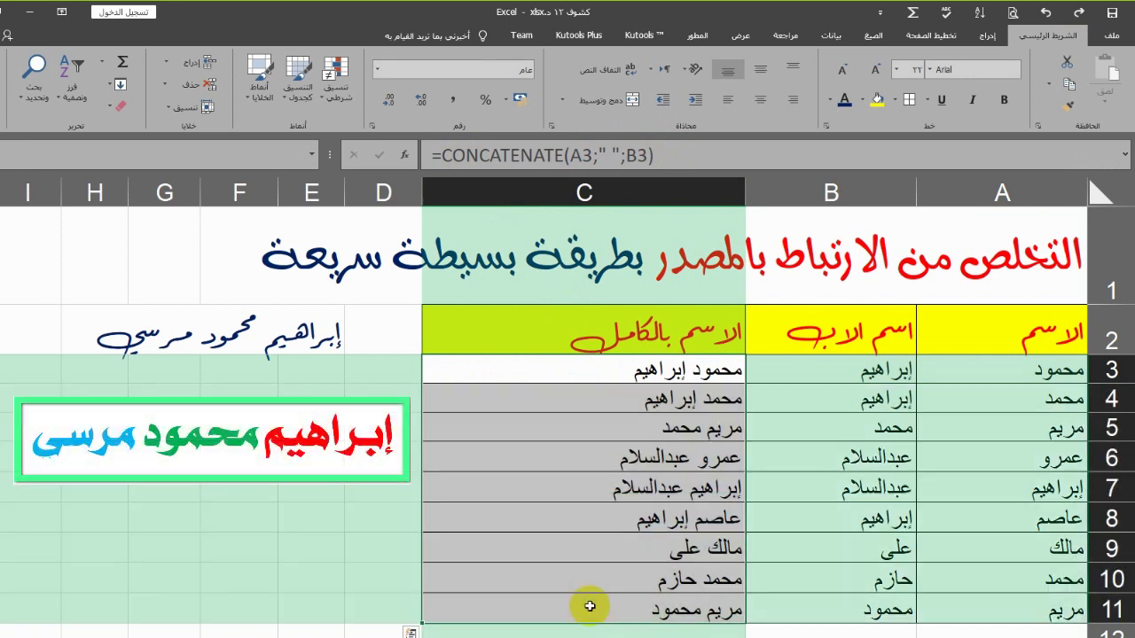
pyautogui.hotkey('ctrl', 'c')
pyautogui.hotkey('ctrl', 'v')
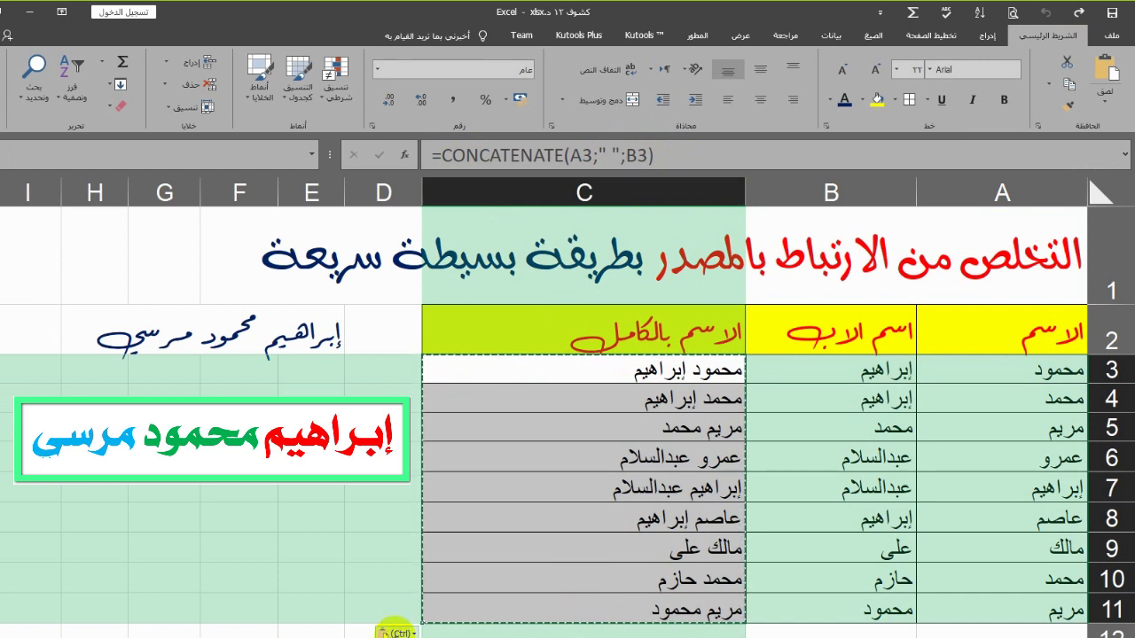
pyautogui.click(408, 633)
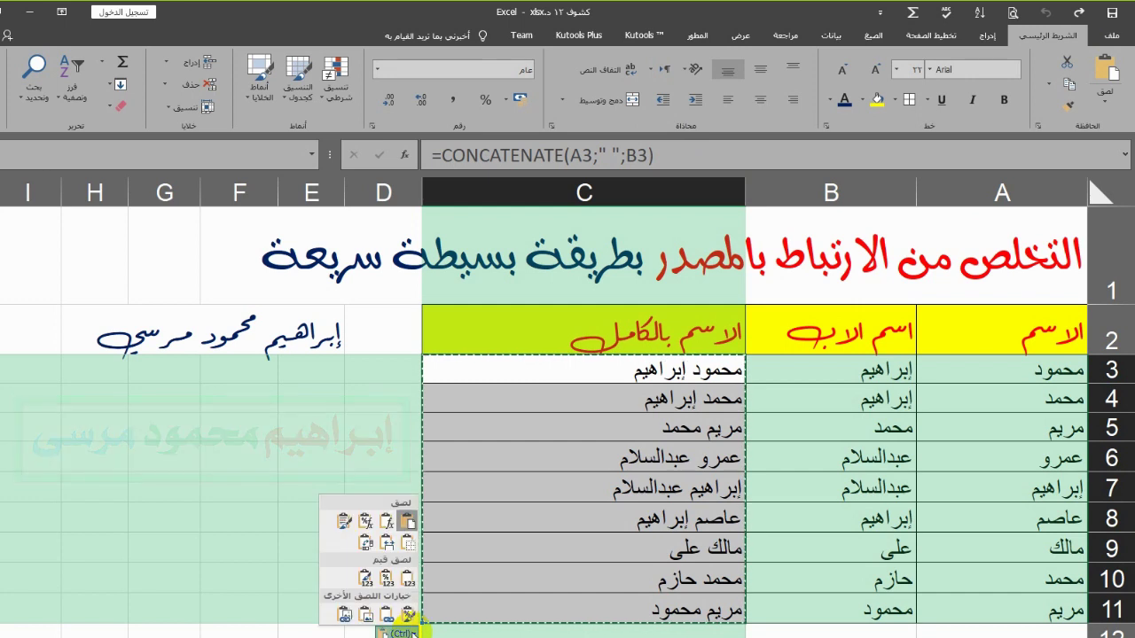
pyautogui.click(408, 578)
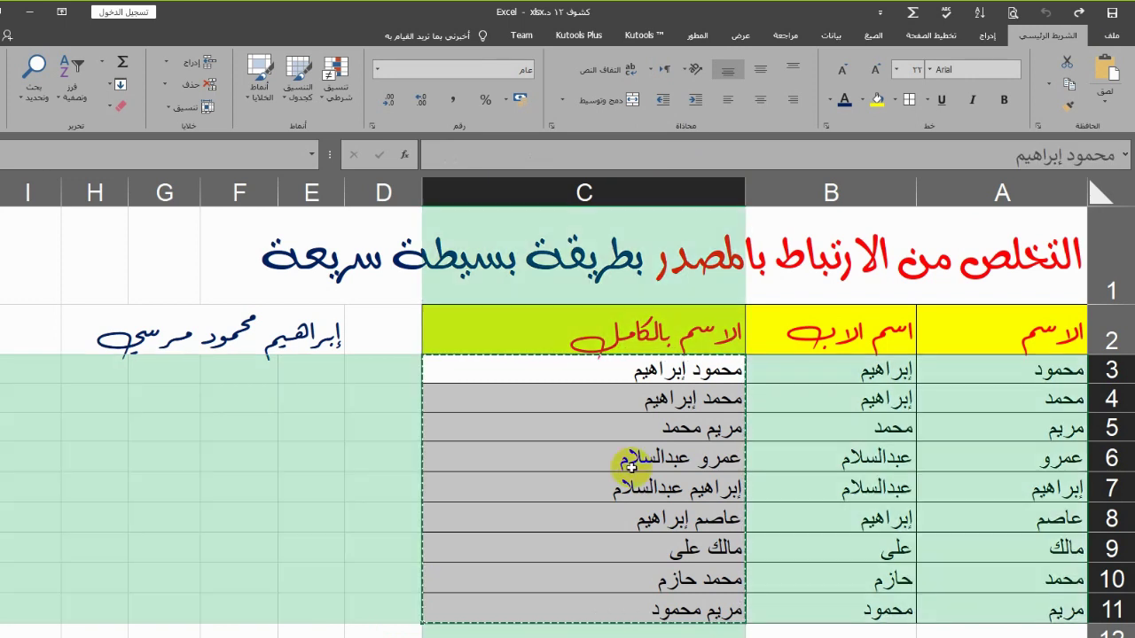
pyautogui.press('Escape')
# Step: Check the contents of C4 and C3 for plain text instead of a formula
pyautogui.click(667, 399)
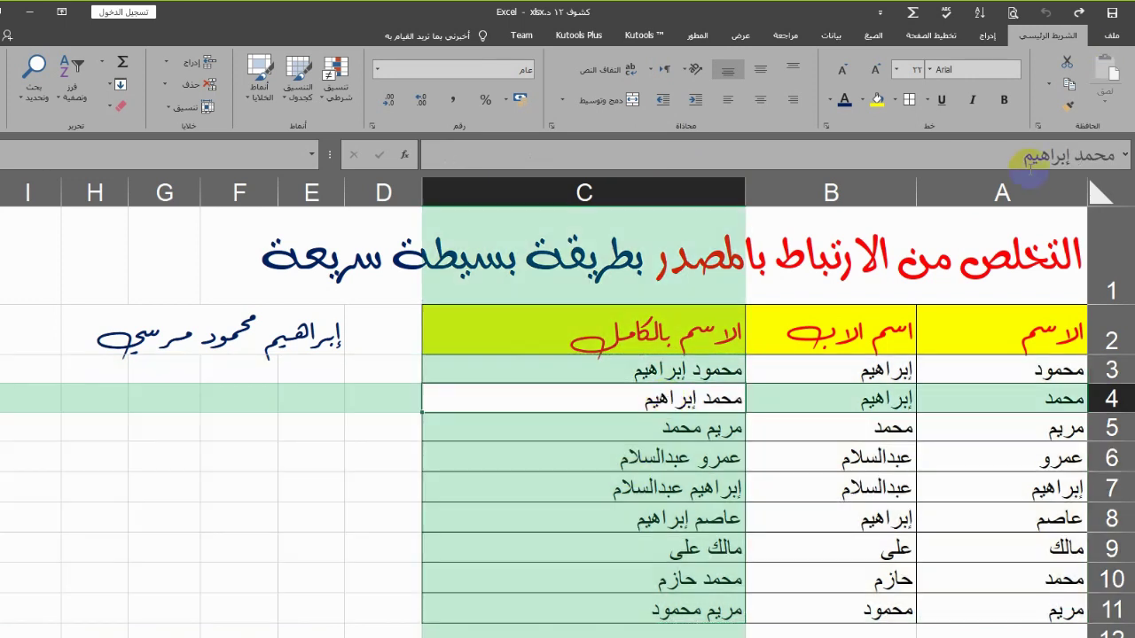
pyautogui.click(1034, 155)
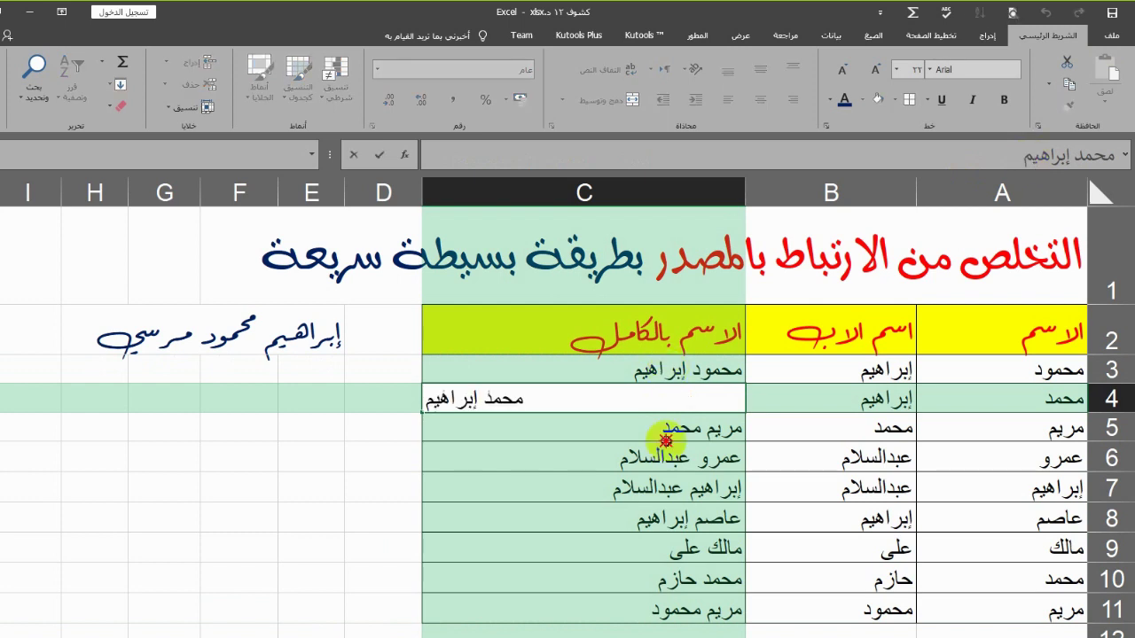
pyautogui.hotkey('shift', 'Return')
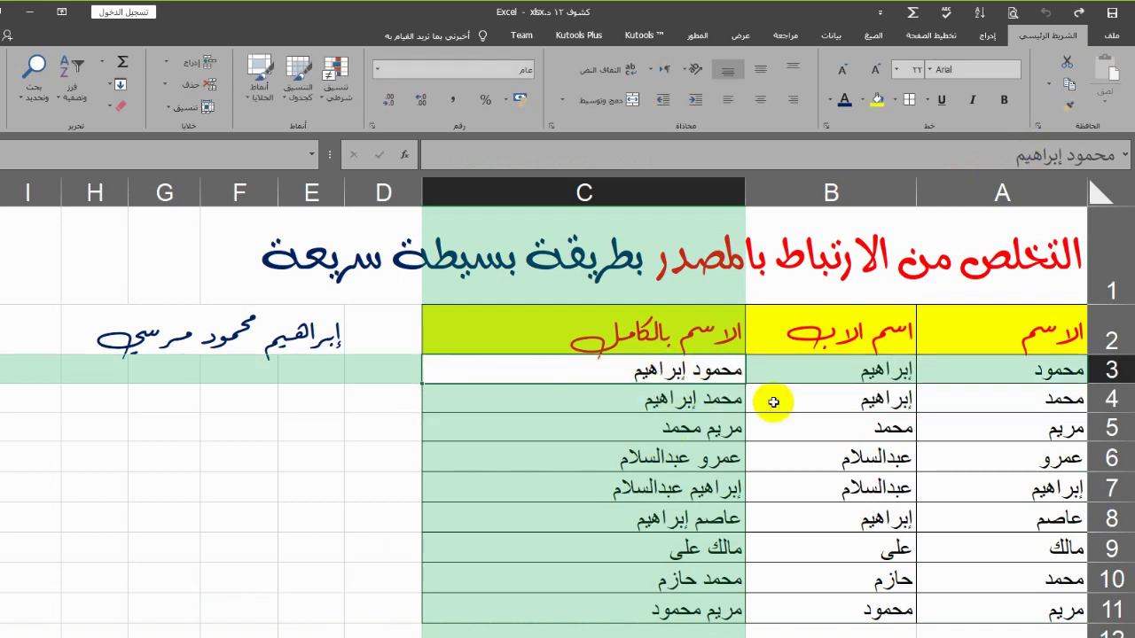
# Step: Clear the first names and father names in A3:B11 to test the pasted full names
pyautogui.moveTo(1055, 367); pyautogui.dragTo(861, 608)
pyautogui.press('Delete')
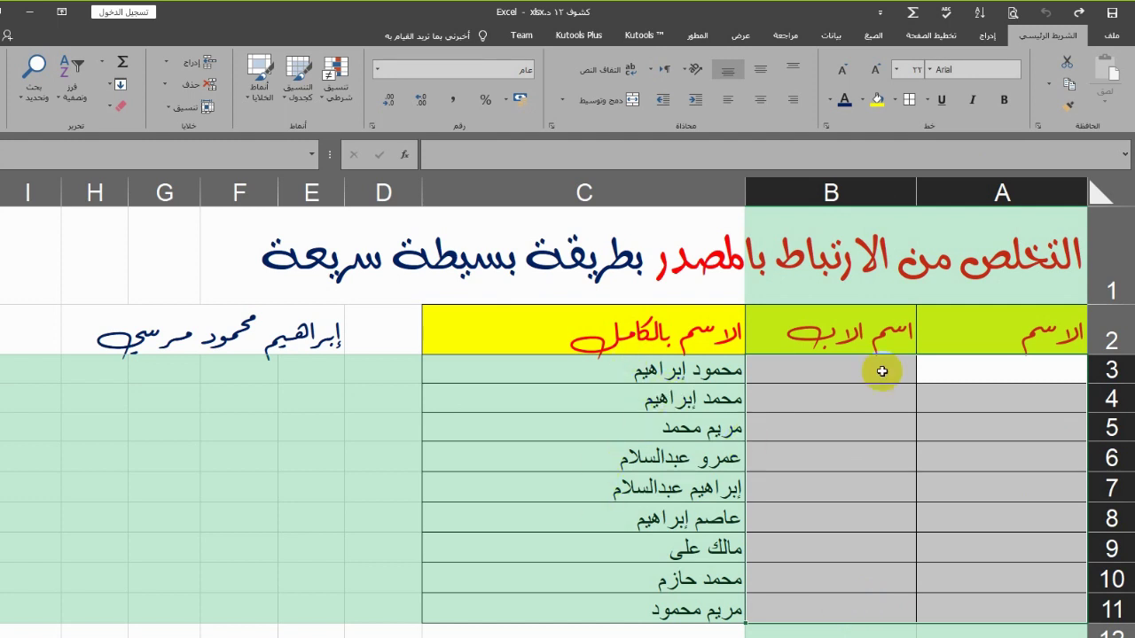
pyautogui.click(899, 418)
pyautogui.click(899, 418)
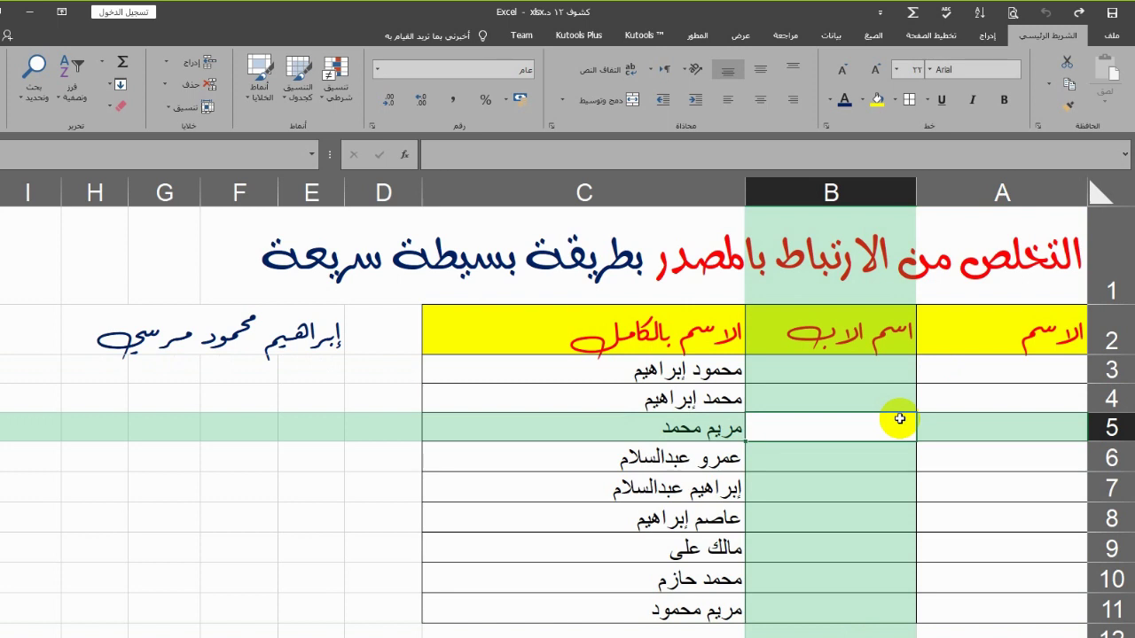
# Step: Undo the clearing of A3:B11 and the pasting of values in C3:C11
pyautogui.click(1078, 13)
pyautogui.click(1078, 13)
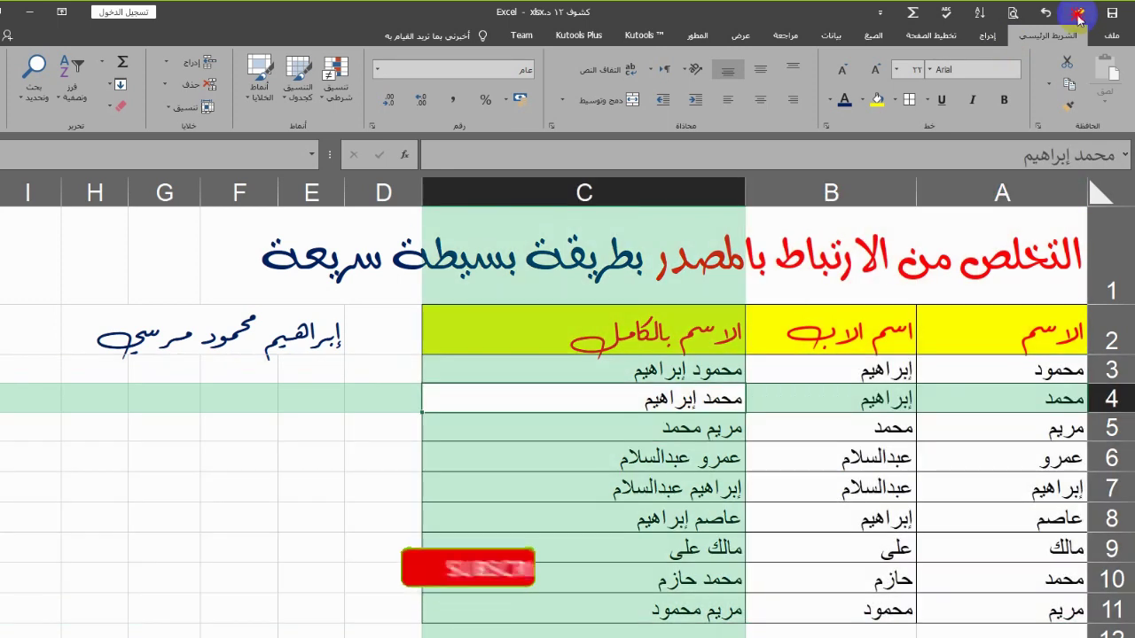
pyautogui.click(1046, 13)
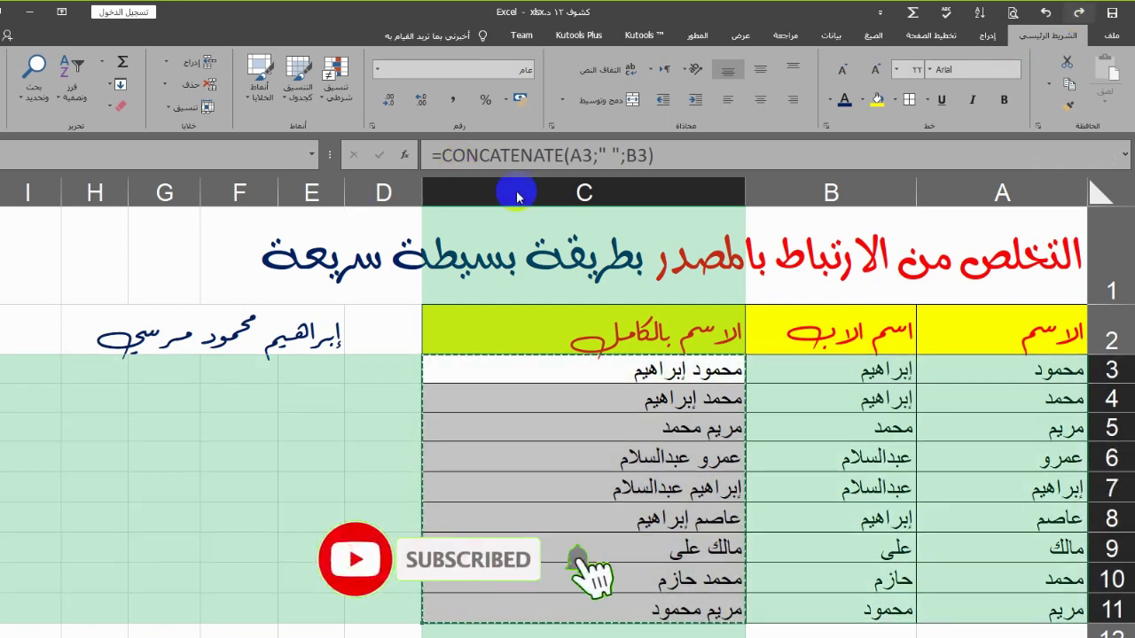
# Step: Inspect the formulas in C3, C4 and C5 without changing them
pyautogui.click(585, 374)
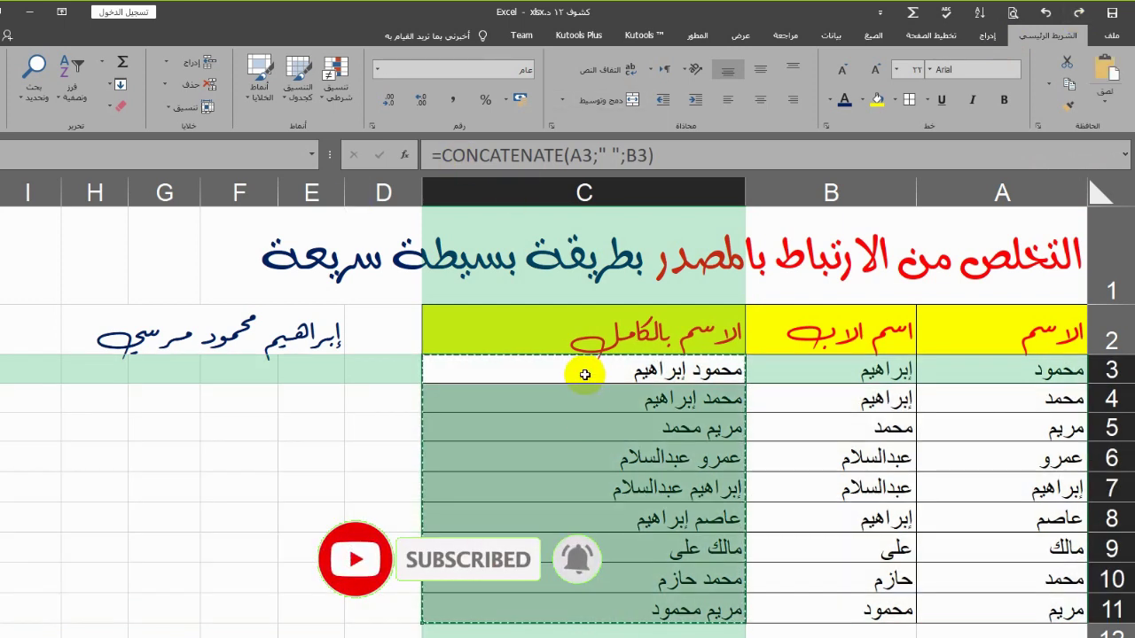
pyautogui.click(583, 398)
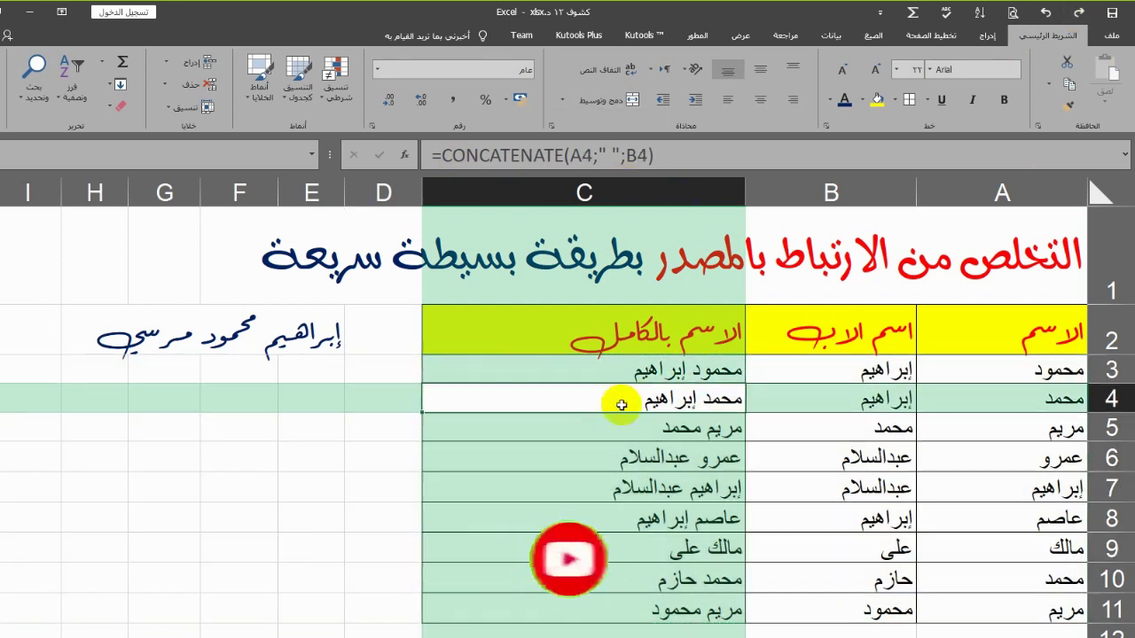
pyautogui.doubleClick(679, 400)
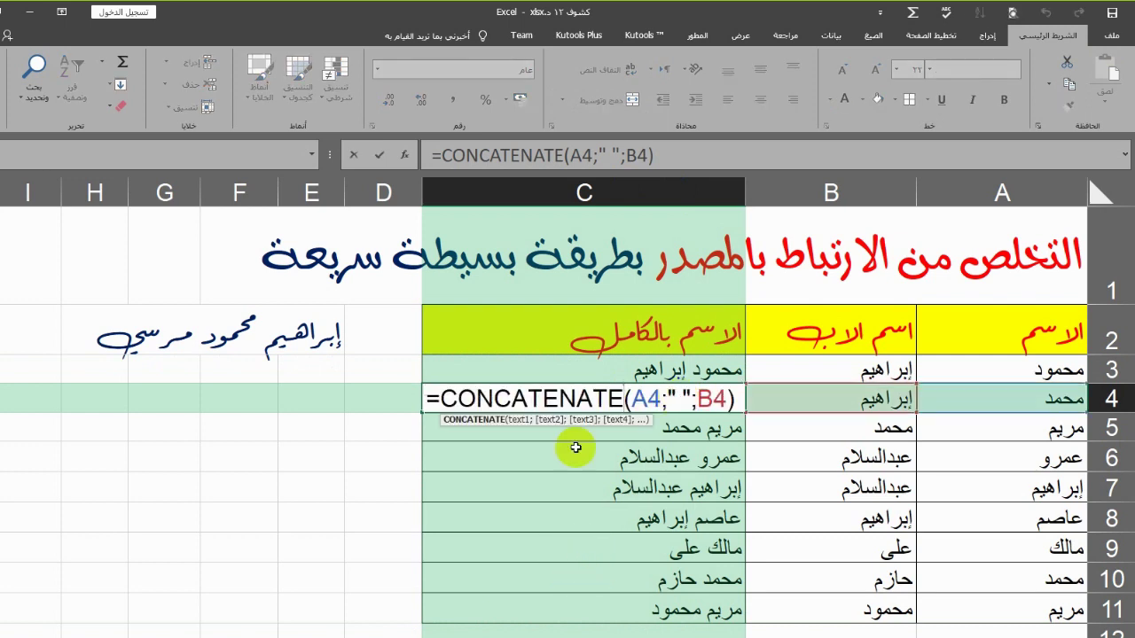
pyautogui.click(582, 431)
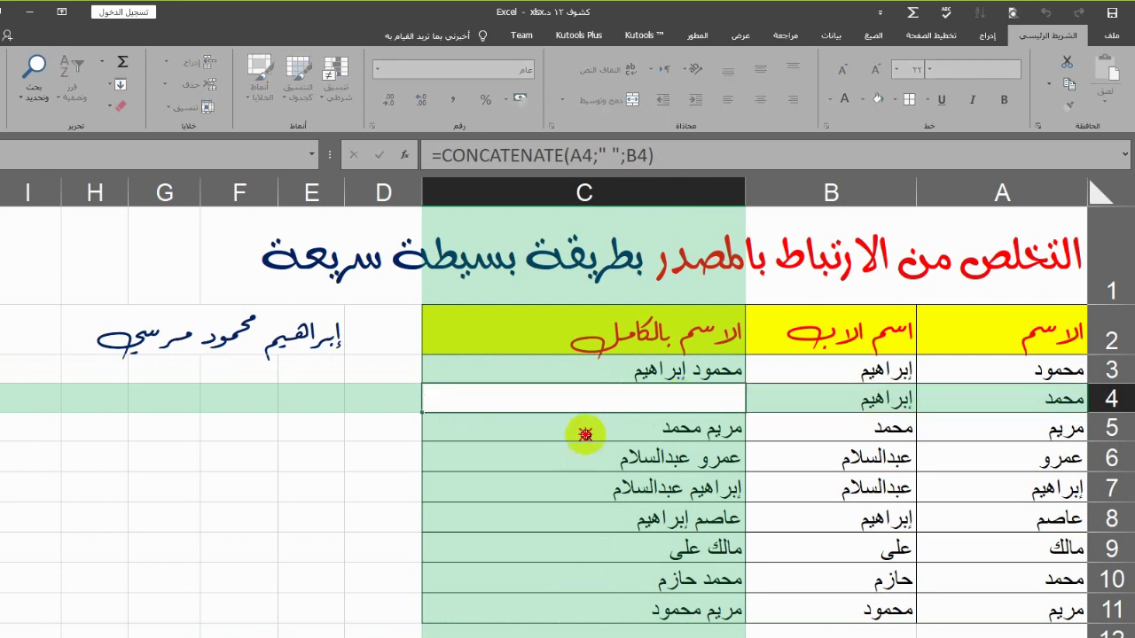
pyautogui.click(671, 157)
pyautogui.moveTo(671, 156); pyautogui.dragTo(438, 155)
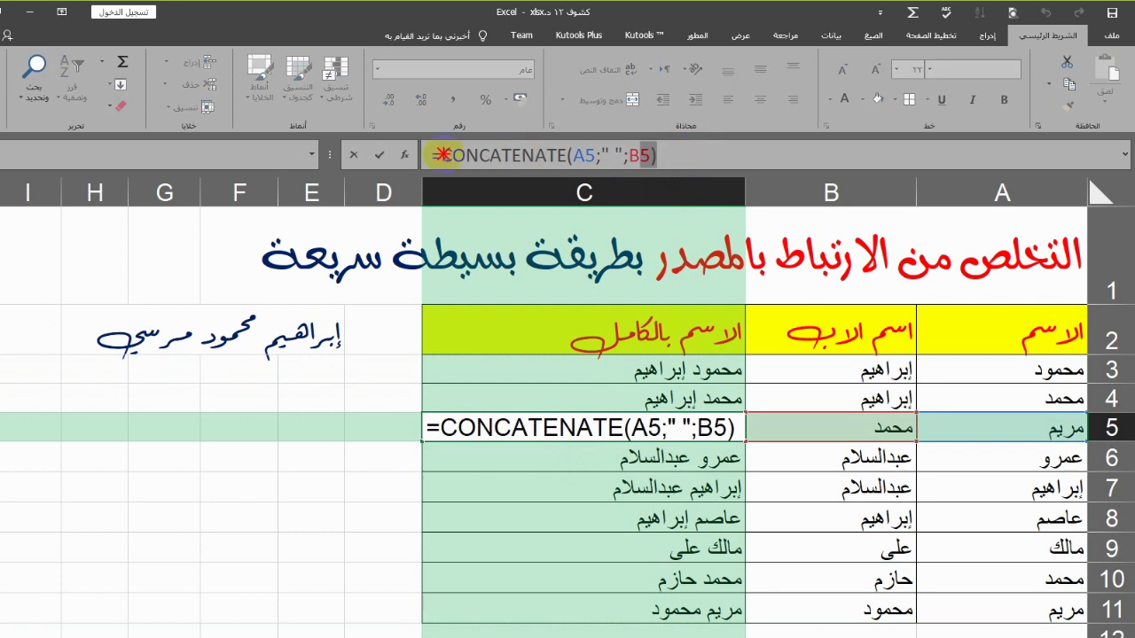
pyautogui.press('Escape')
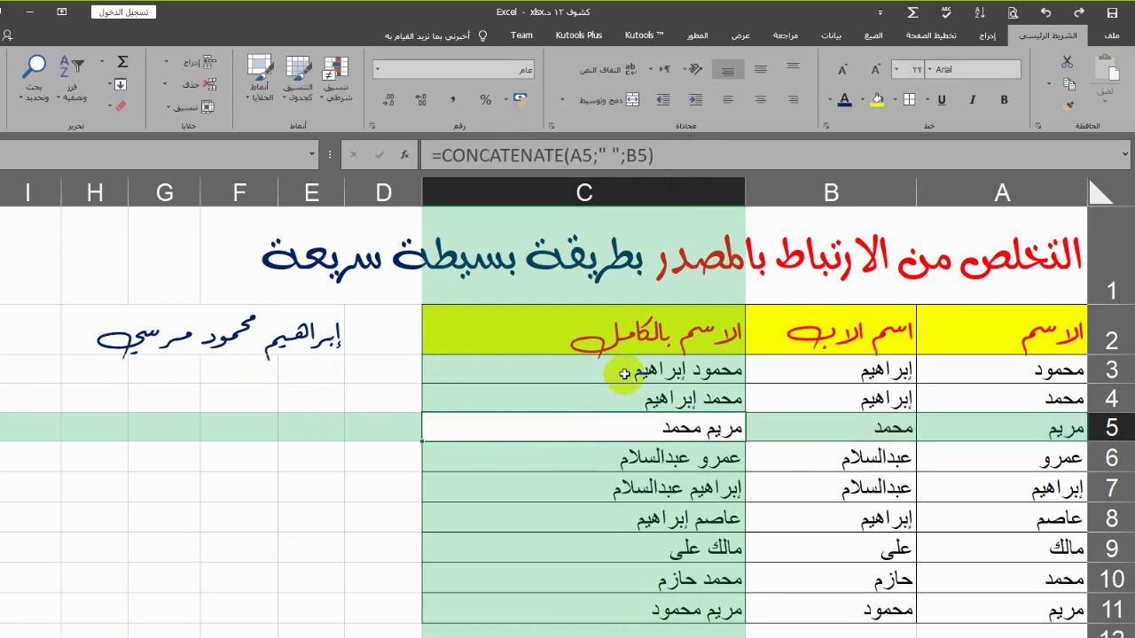
pyautogui.moveTo(624, 372); pyautogui.dragTo(624, 606)
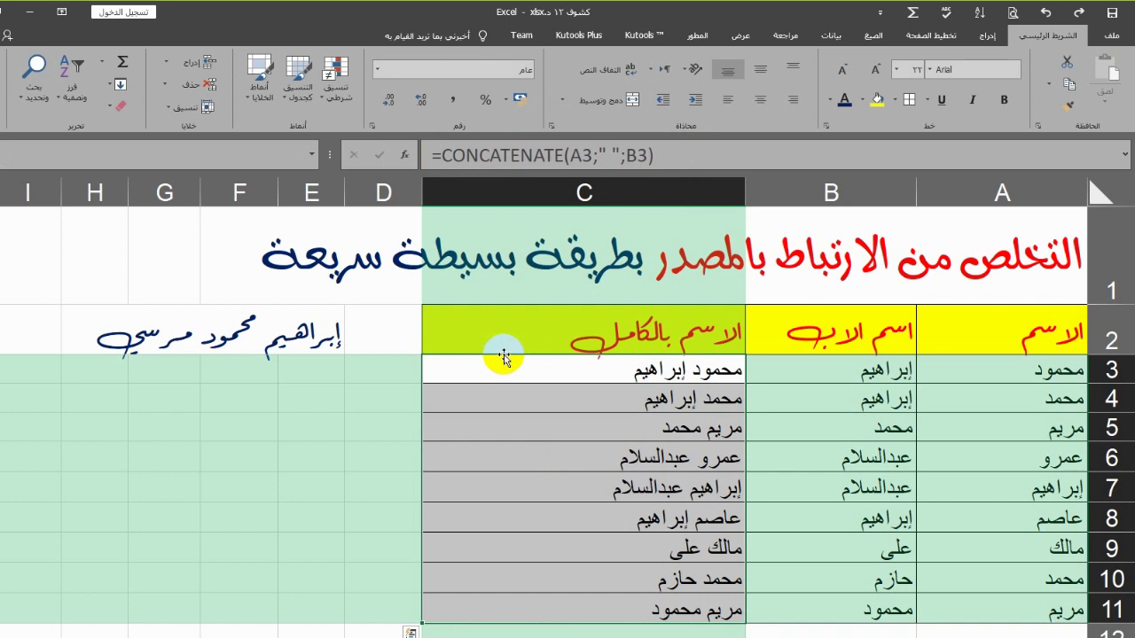
pyautogui.moveTo(471, 357)
pyautogui.mouseDown()
pyautogui.moveTo(446, 340)
pyautogui.moveTo(376, 352)
pyautogui.moveTo(321, 385)
pyautogui.moveTo(214, 380)
pyautogui.moveTo(474, 378)
pyautogui.mouseUp()
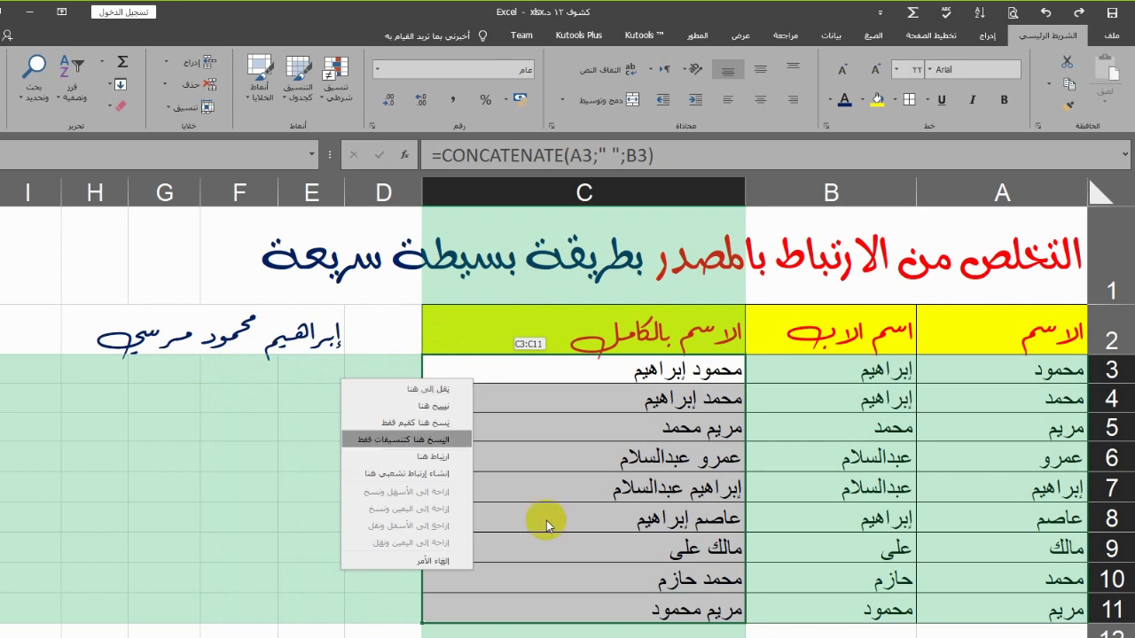
pyautogui.click(575, 378)
# Step: Replace the formulas in C3:C11 with their results by moving the range onto itself and copying here as values only
pyautogui.moveTo(574, 377); pyautogui.dragTo(579, 614)
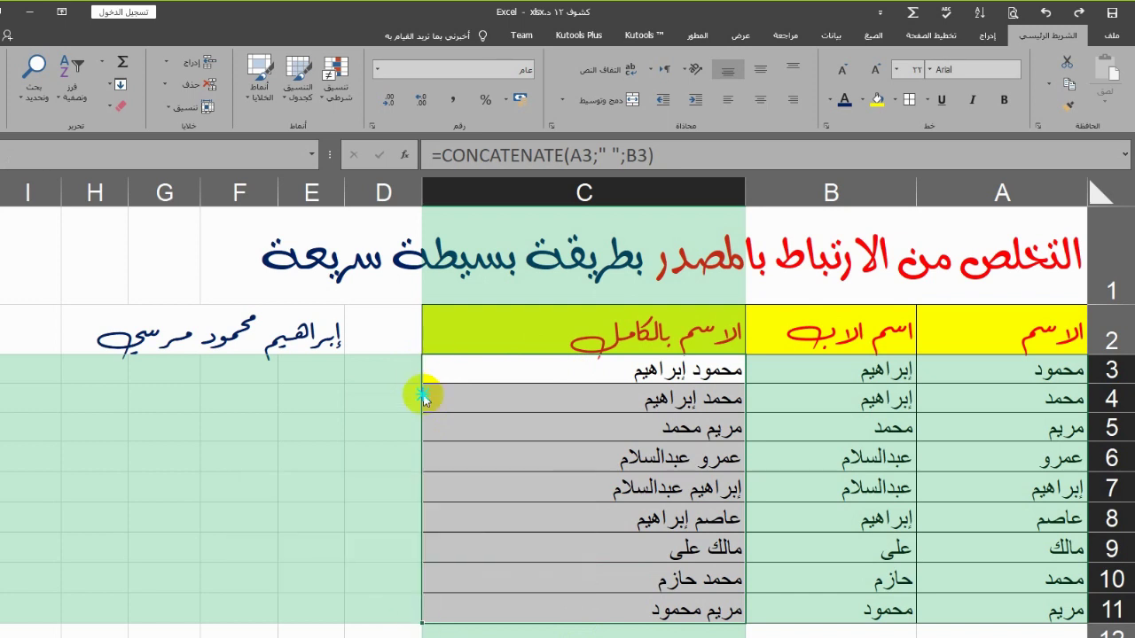
pyautogui.moveTo(414, 392); pyautogui.dragTo(453, 404)
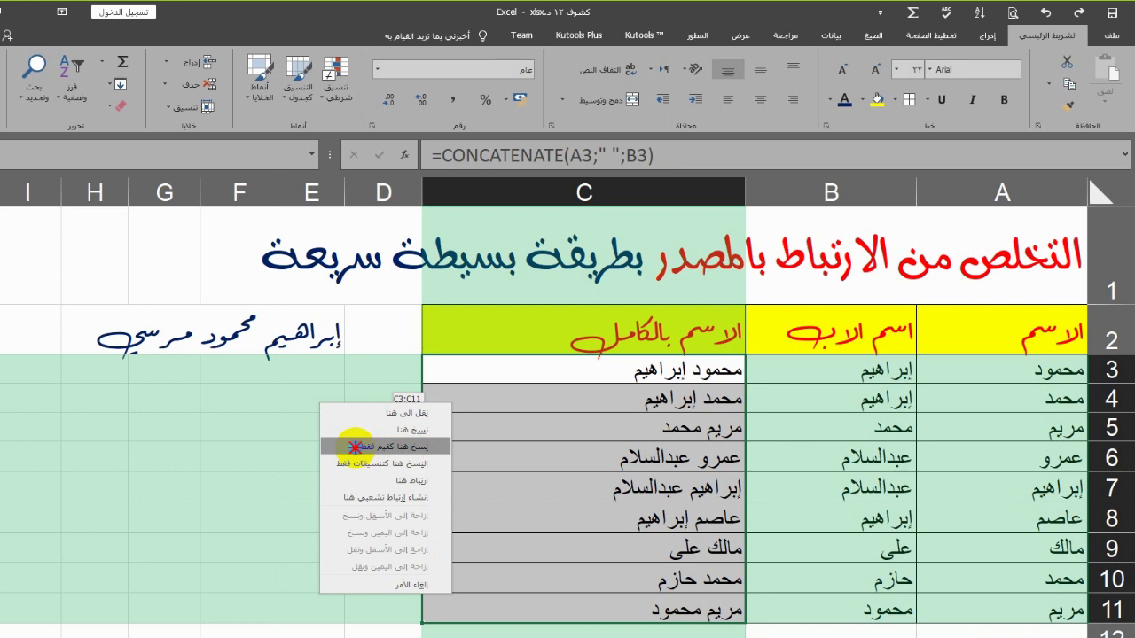
pyautogui.click(357, 448)
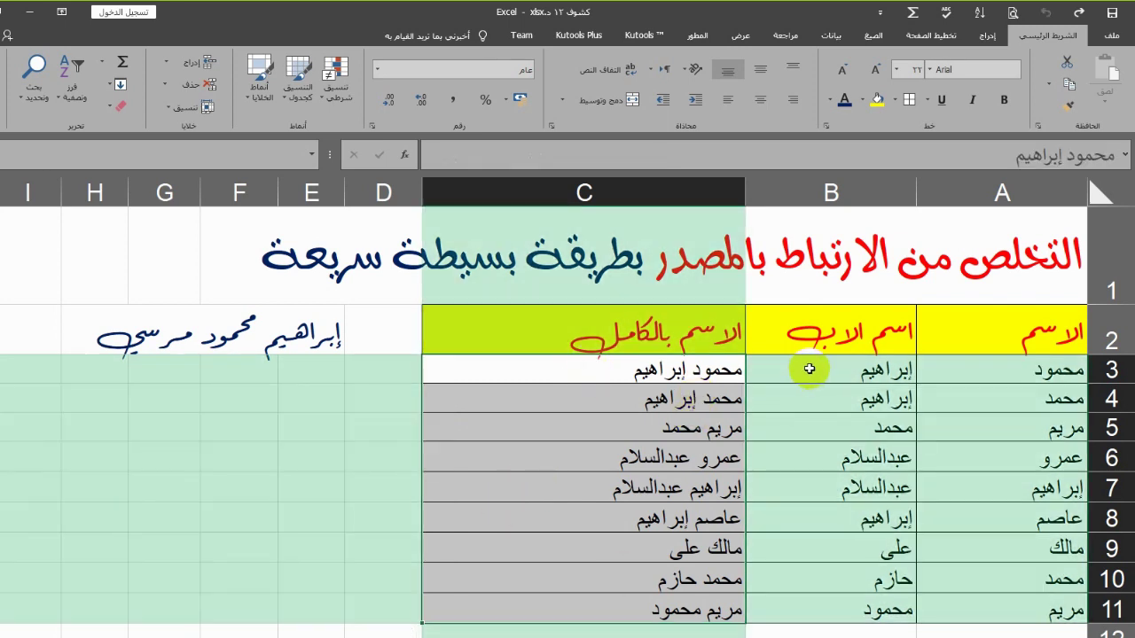
# Step: Clear the first names and father names from A3:B11
pyautogui.moveTo(809, 373); pyautogui.dragTo(824, 426)
pyautogui.moveTo(1026, 579); pyautogui.dragTo(1021, 608)
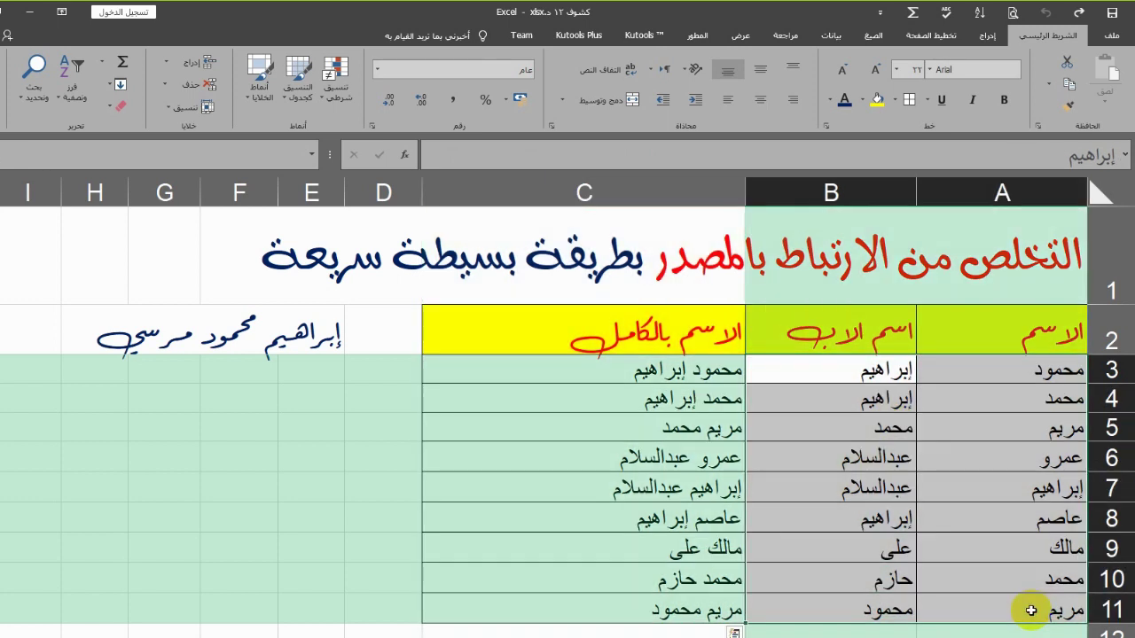
pyautogui.press('Delete')
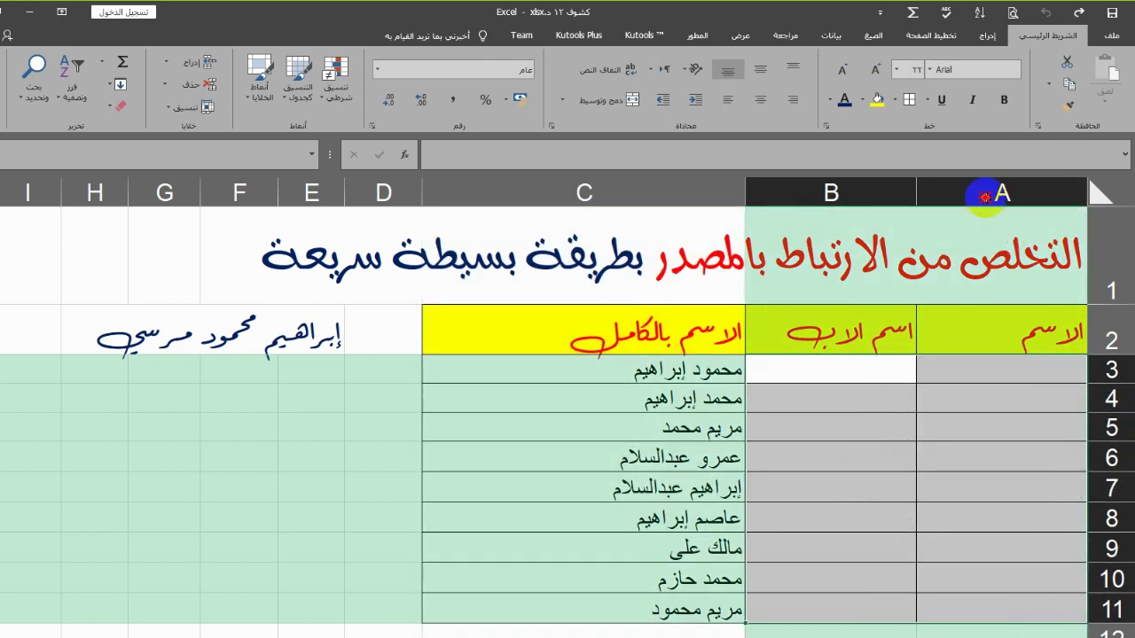
# Step: Review the emptied source columns A and B, and check the contents of the full-name cells C8 and C3
pyautogui.moveTo(984, 195); pyautogui.dragTo(825, 190)
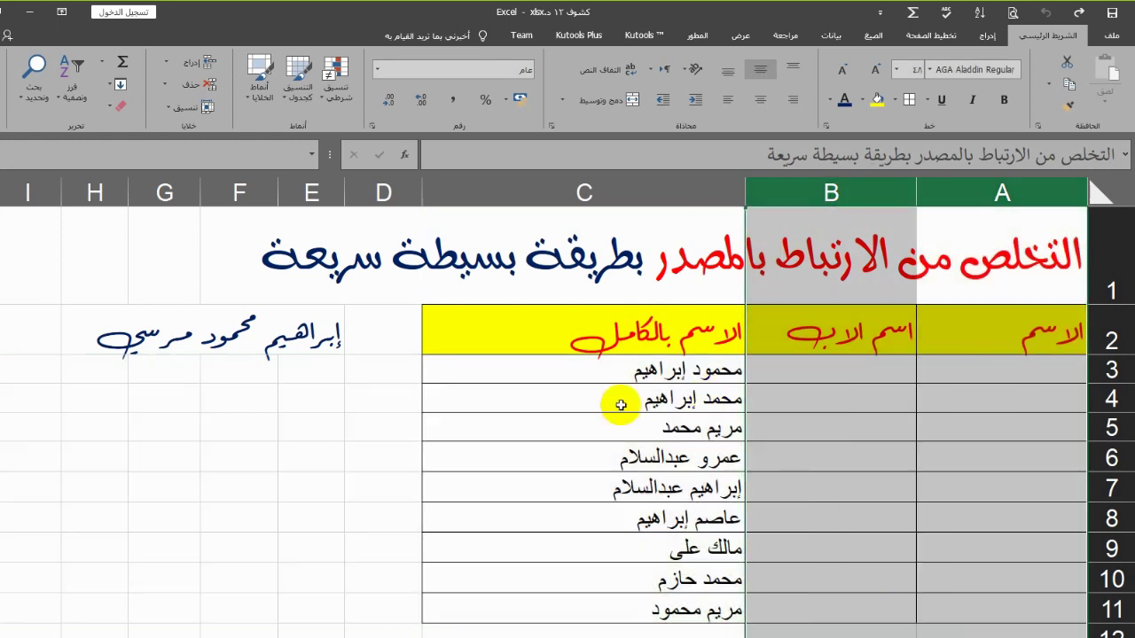
pyautogui.click(618, 518)
pyautogui.hotkey('ctrl', 'space')
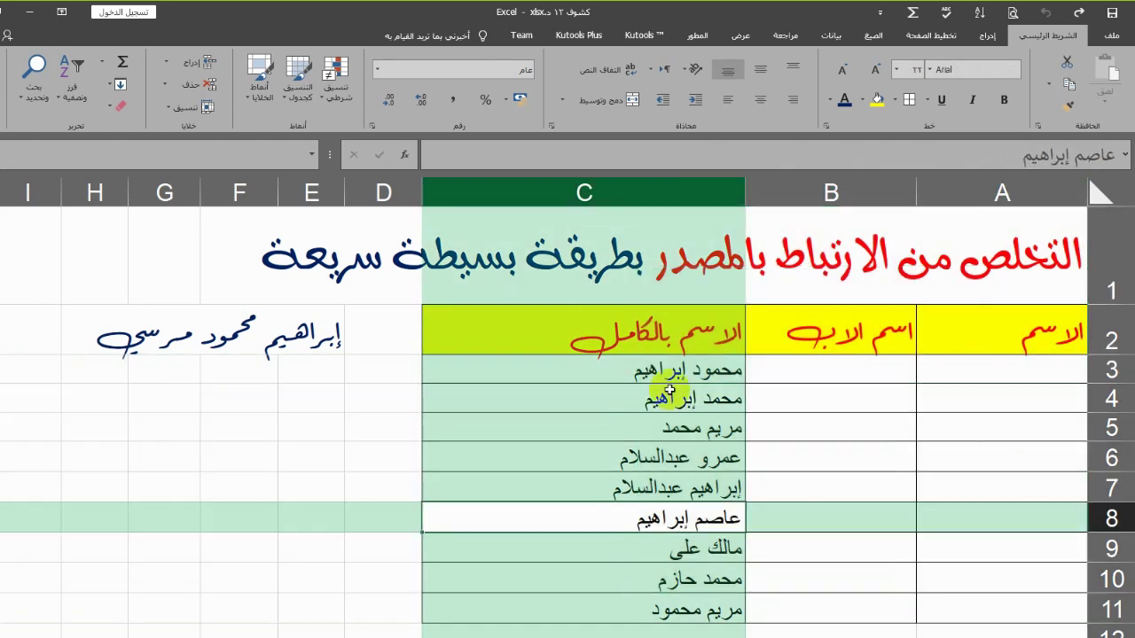
pyautogui.click(666, 369)
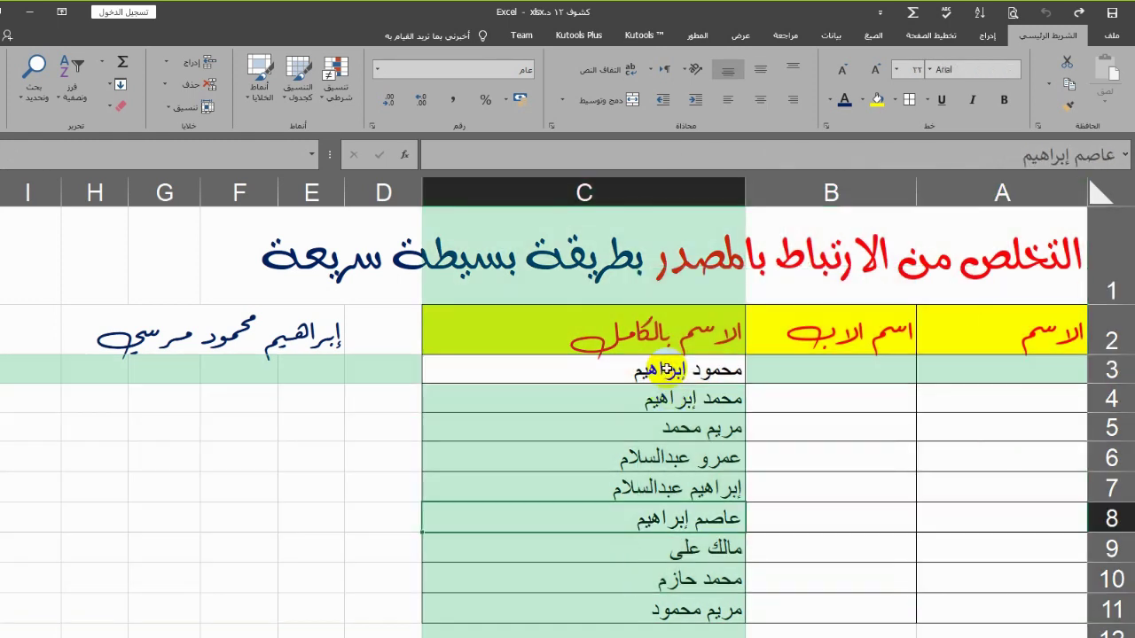
pyautogui.click(1017, 153)
pyautogui.moveTo(1017, 153); pyautogui.dragTo(1126, 155)
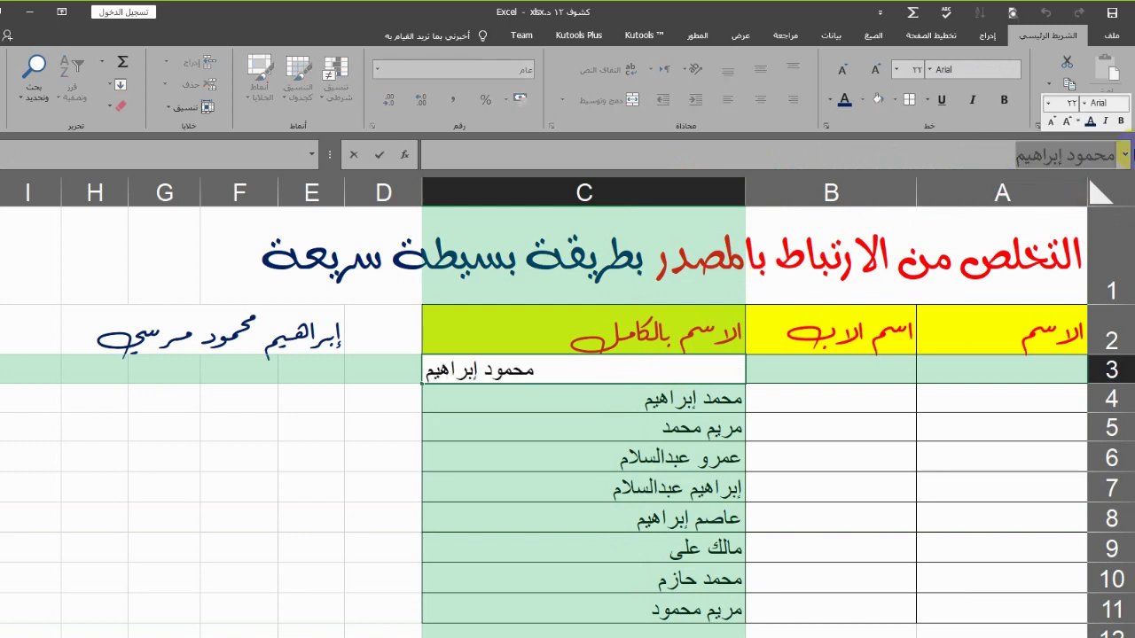
pyautogui.click(826, 445)
pyautogui.click(320, 490)
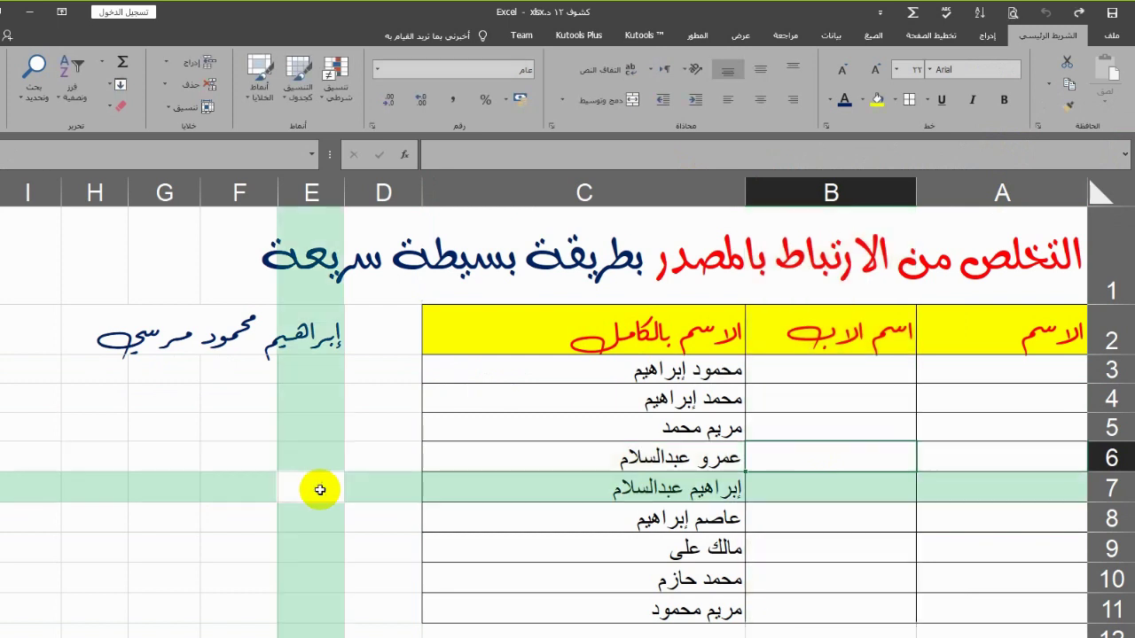